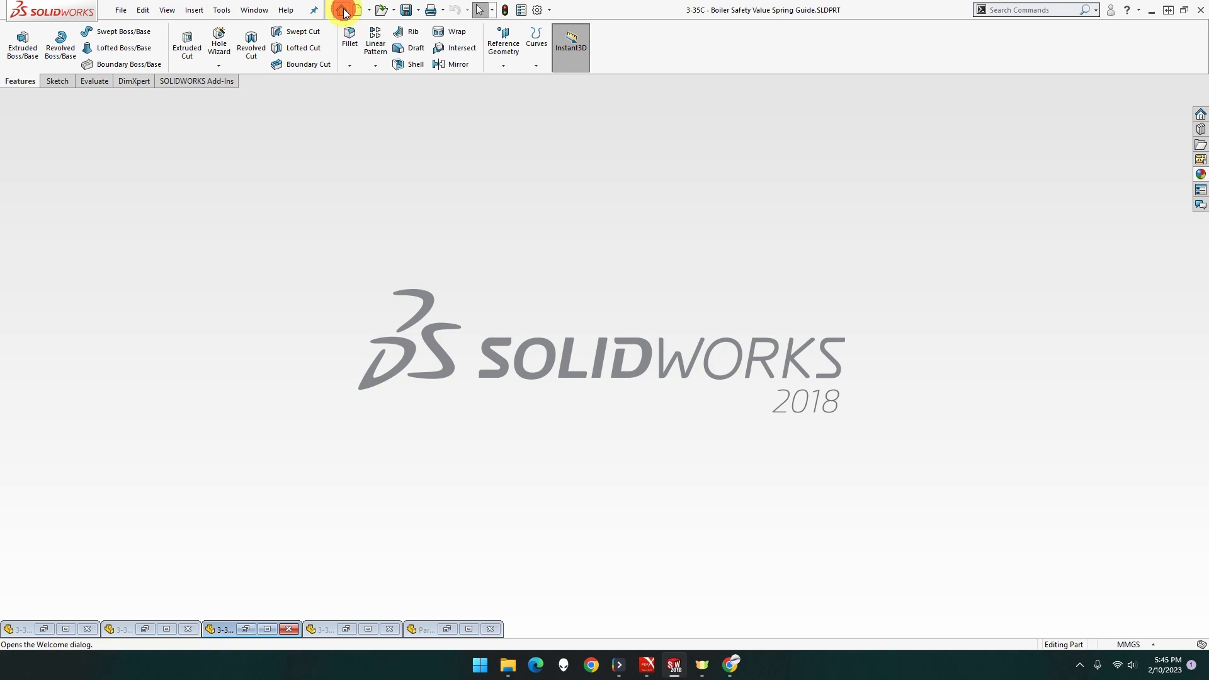
Step: Create a new part document from the Part MMGS template
click(342, 11)
click(625, 213)
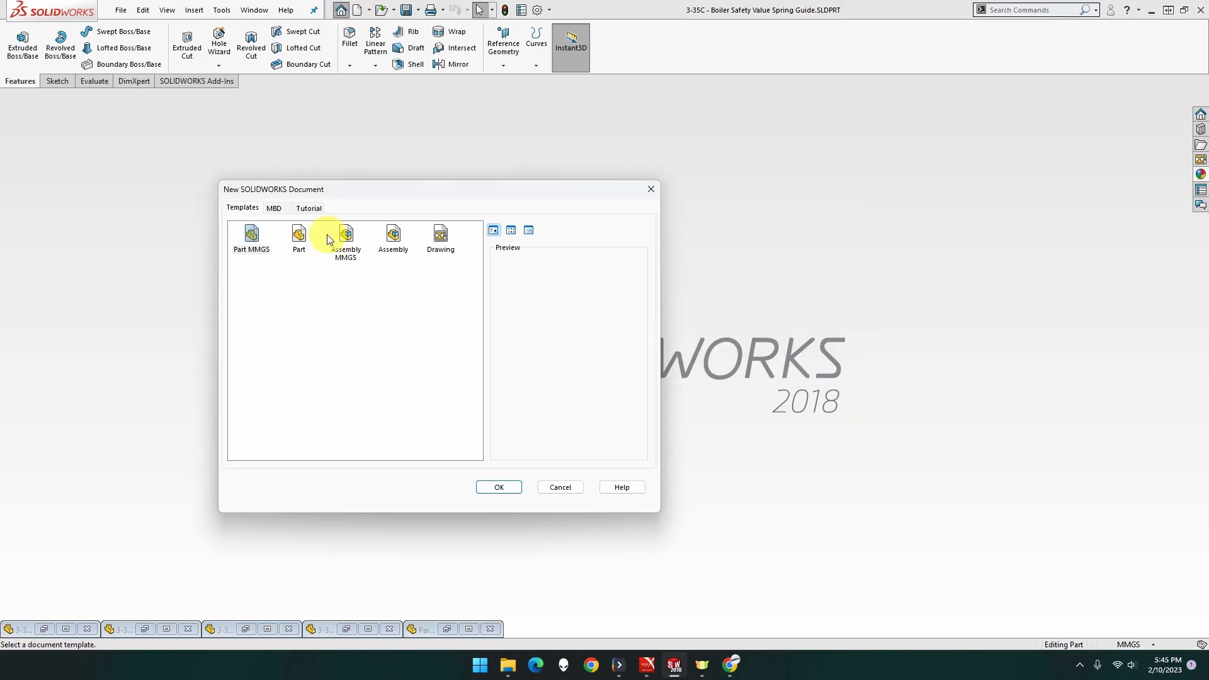
double_click(263, 234)
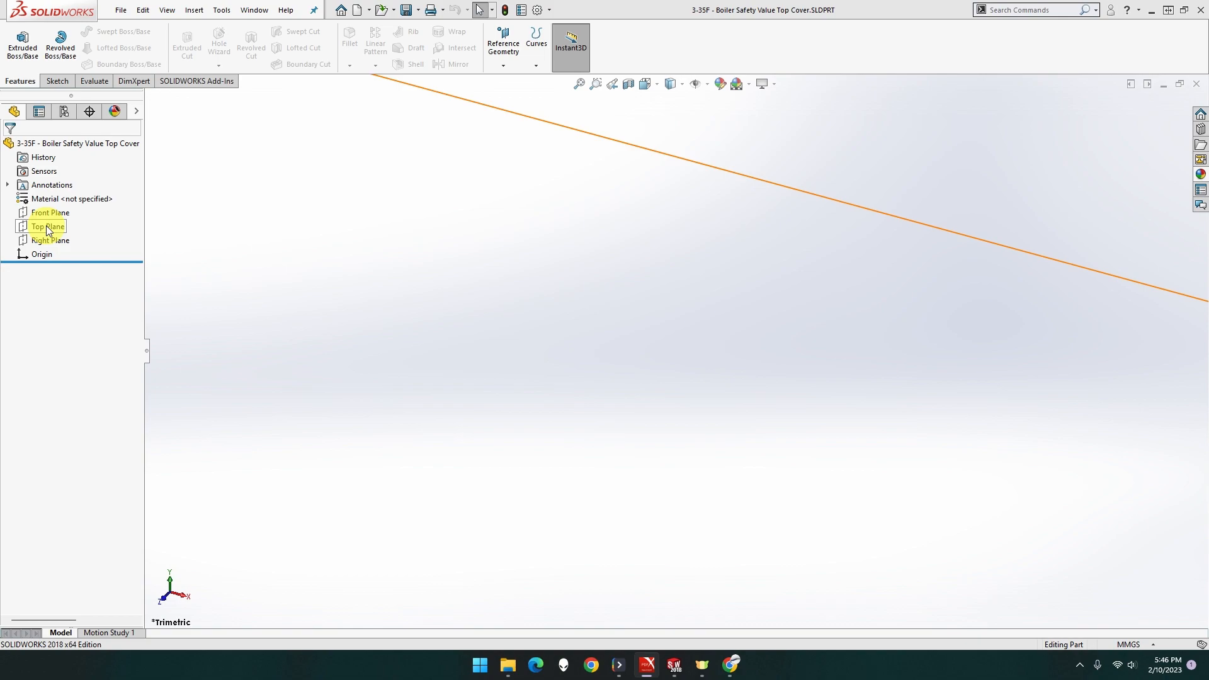
Step: Start a sketch on the Top Plane and draw a circle about 105 mm in diameter centred on the origin
right_click(46, 225)
click(57, 209)
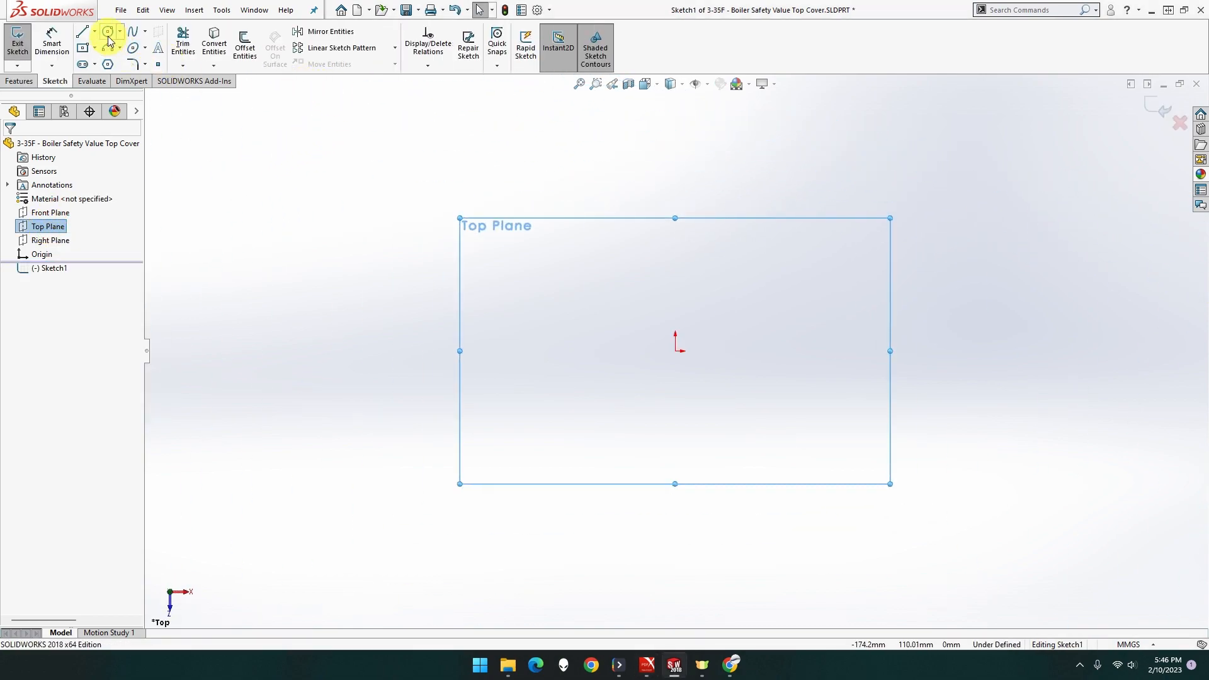
click(108, 32)
drag(675, 350, 780, 428)
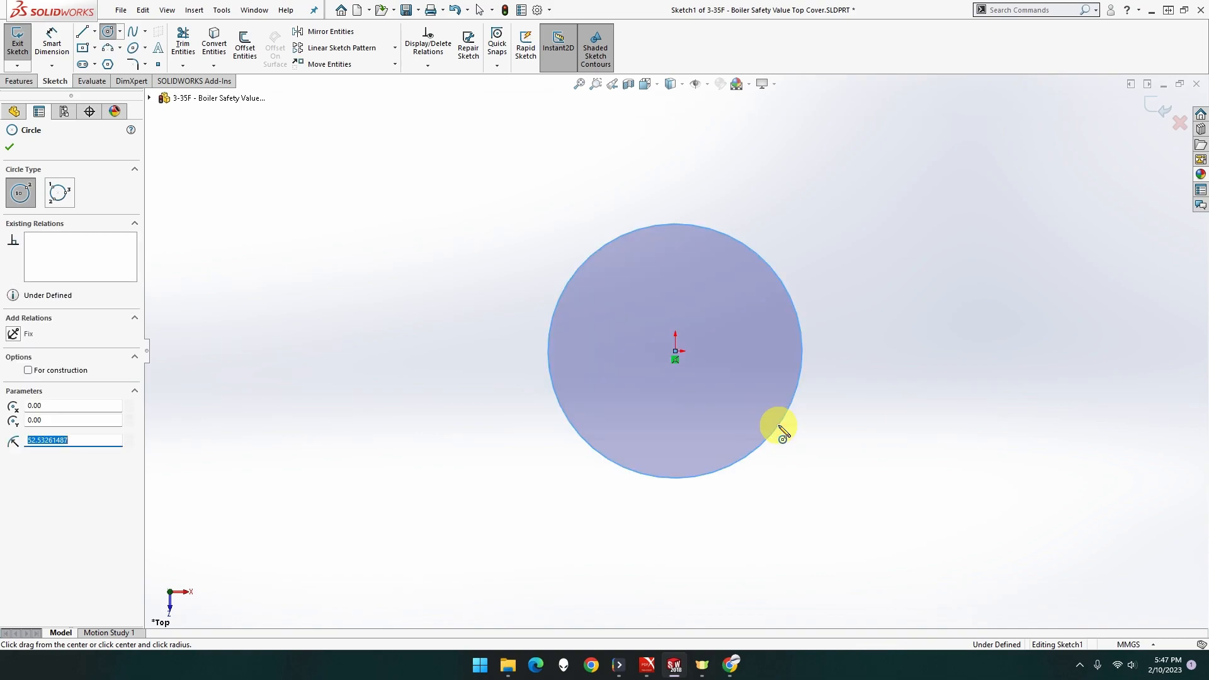
Step: Dimension the circle's diameter and set it to 20 mm
click(50, 44)
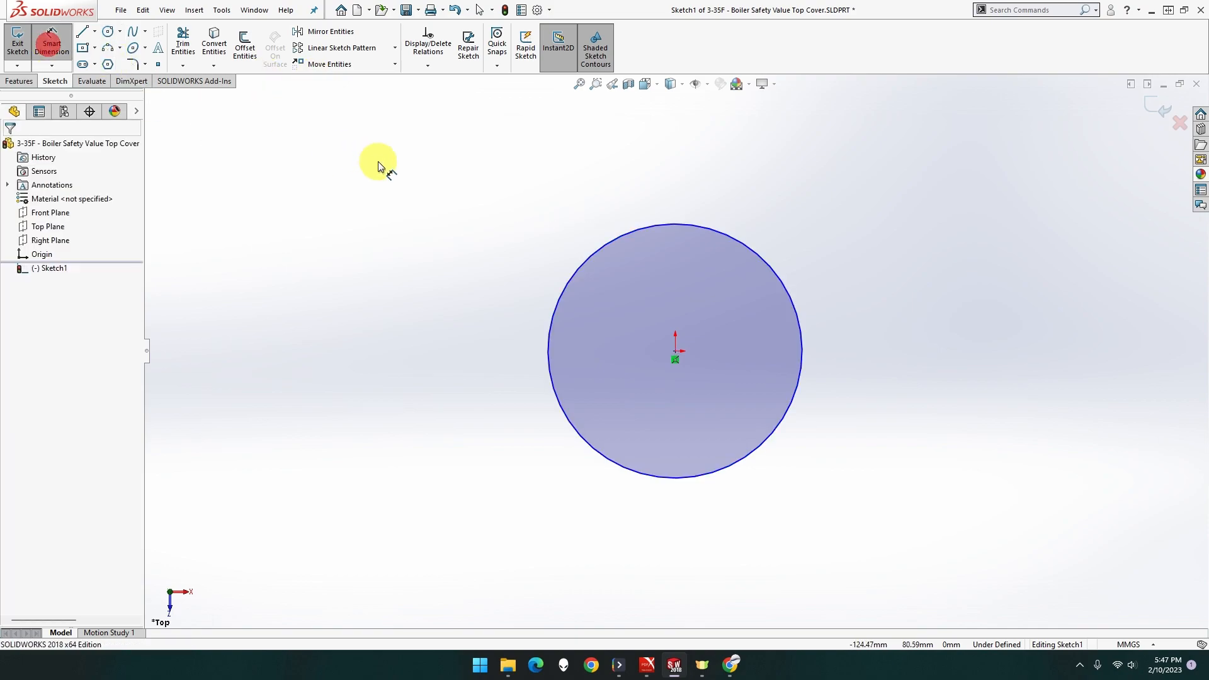
click(614, 238)
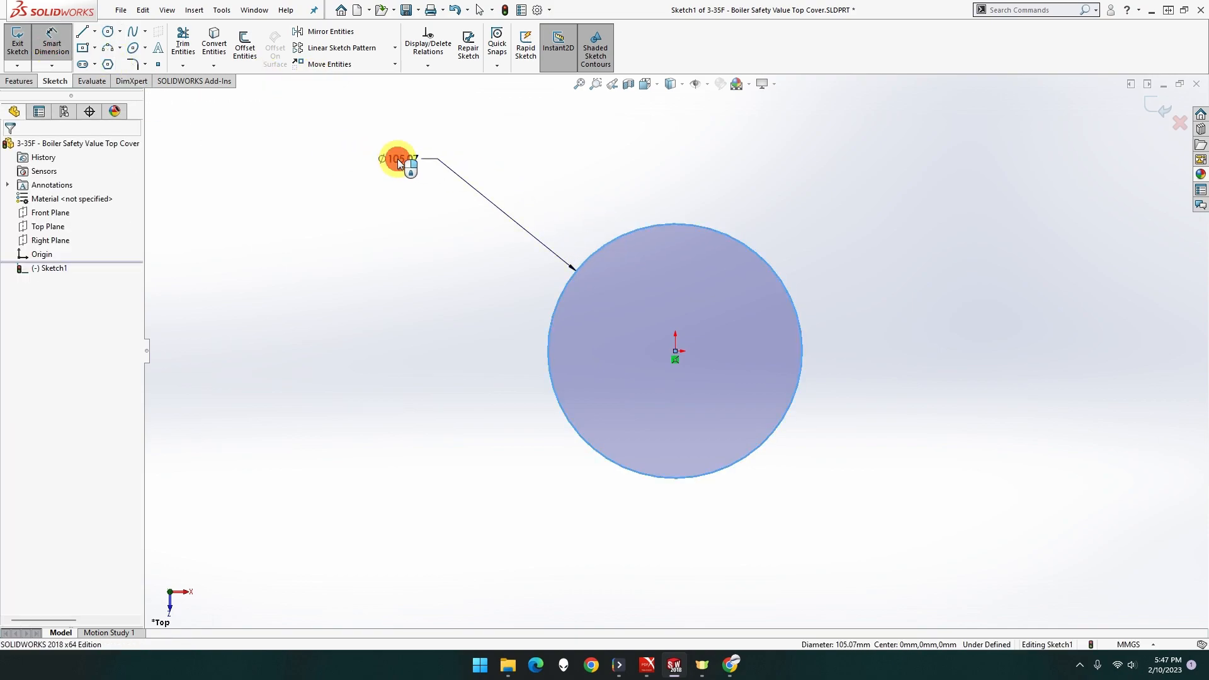
click(398, 159)
text(20)
key(Return)
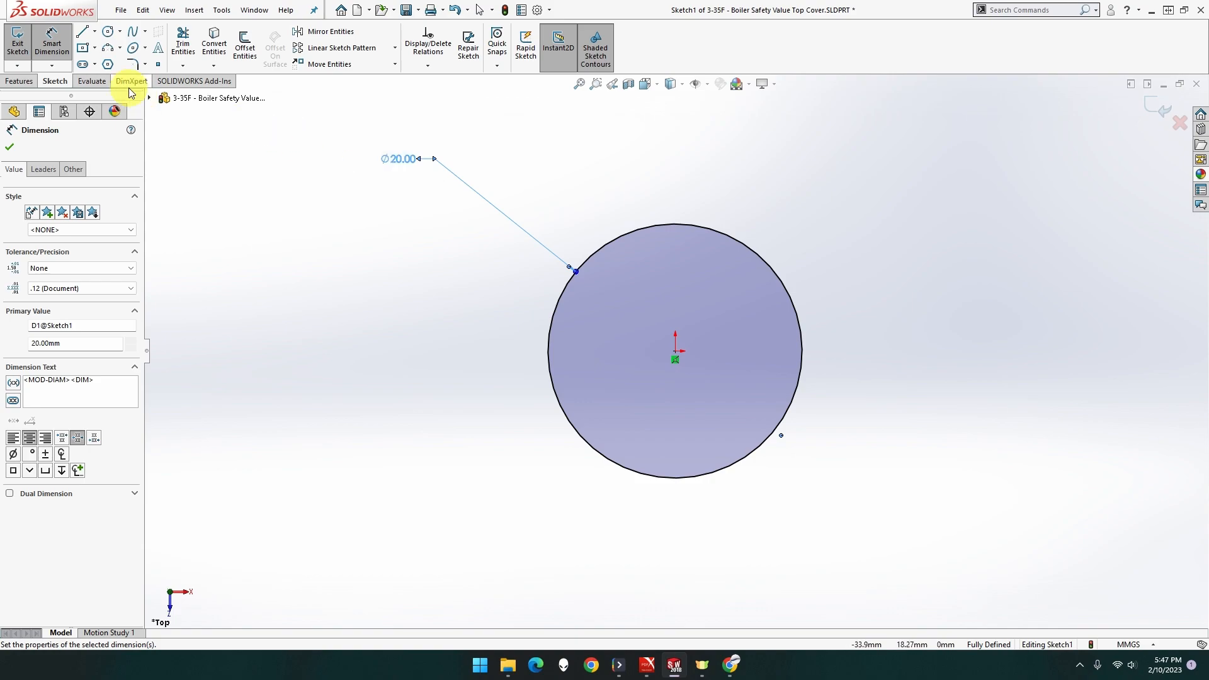
Step: Extrude the circle as a blind boss with a depth of 19 mm
click(19, 81)
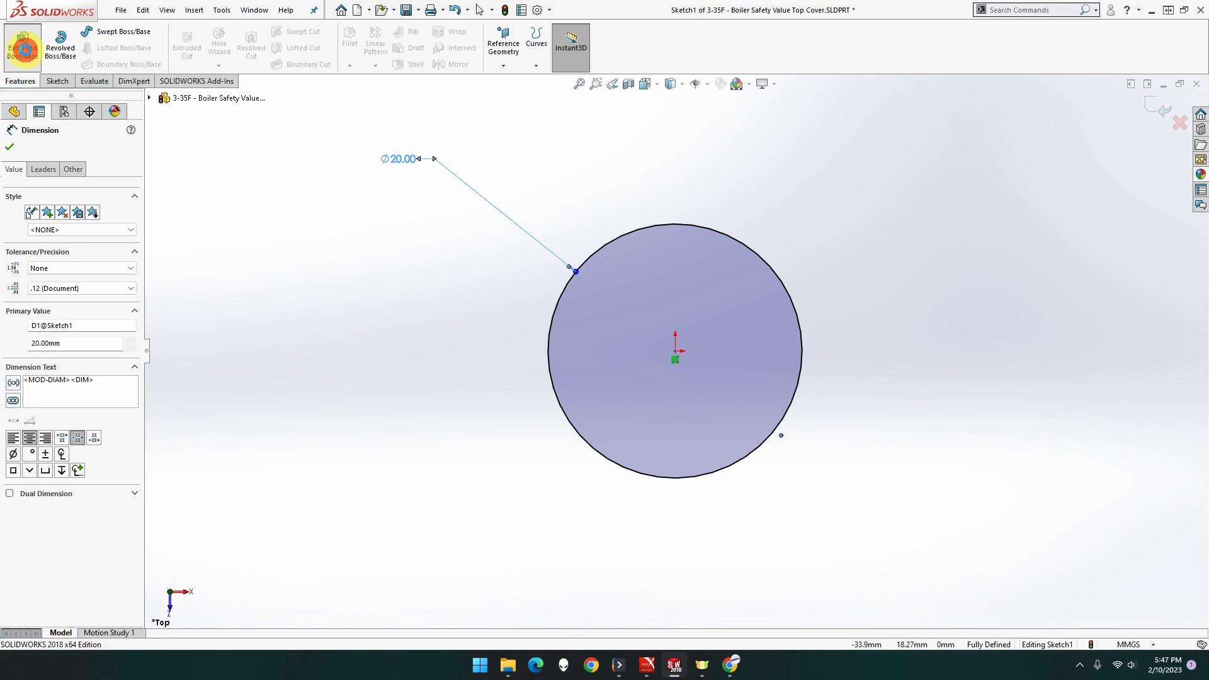
click(24, 51)
text(19.00mm)
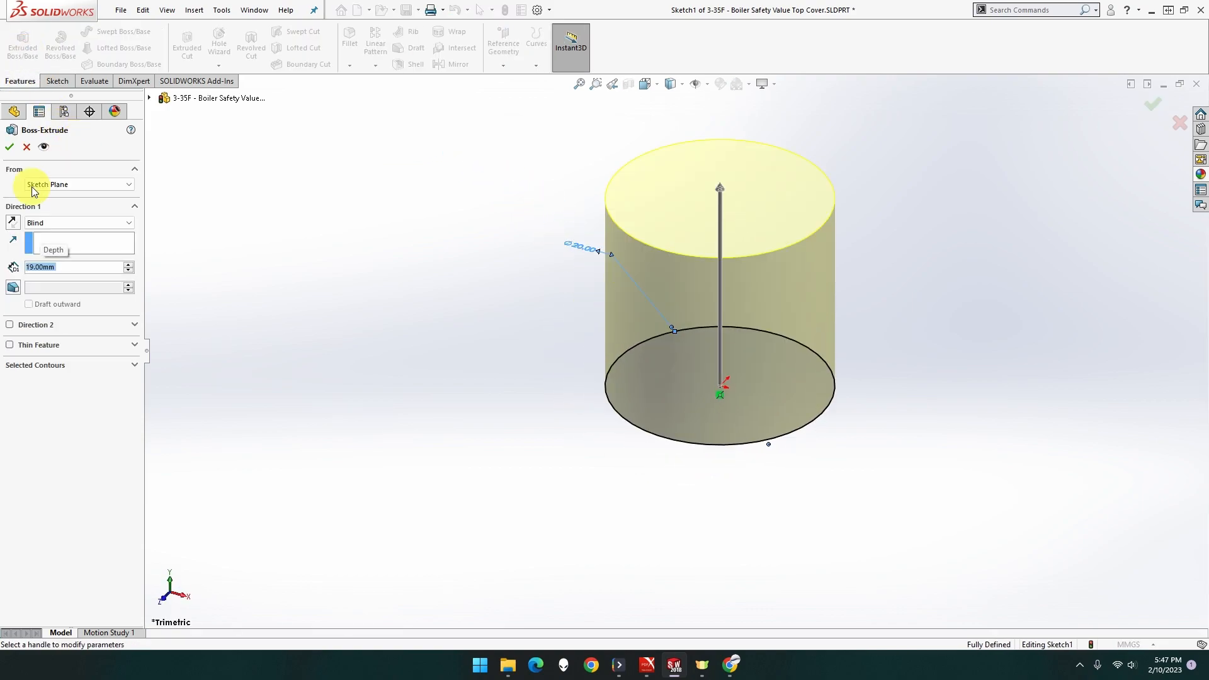
click(10, 149)
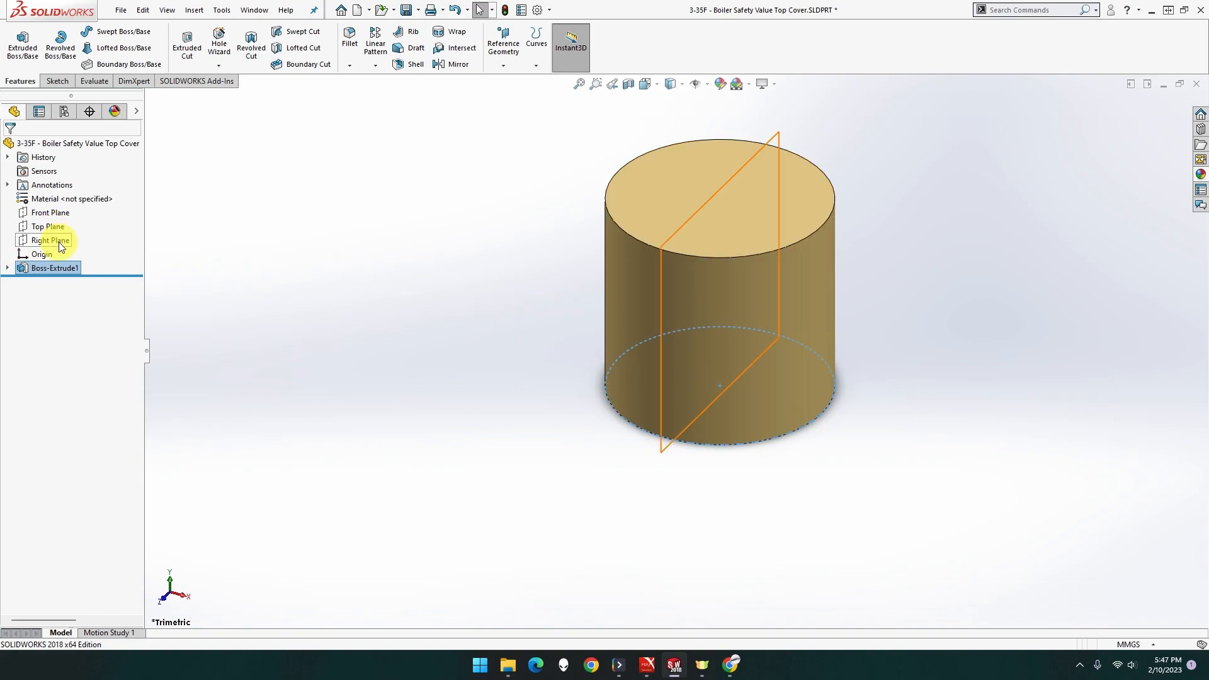
Step: On the Front Plane, sketch a 90° centerpoint arc from the cylinder's upper corner, centred on the midpoint of its top edge, with a 10 mm radius
right_click(54, 214)
click(129, 198)
right_click(43, 209)
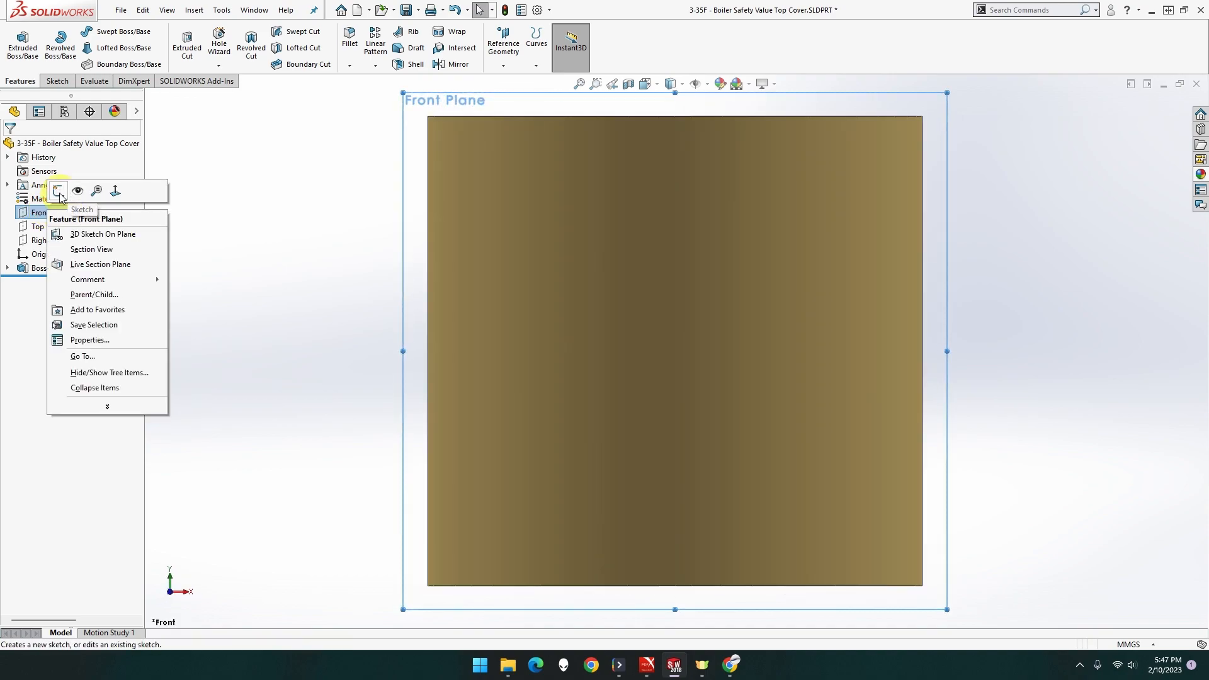
click(59, 190)
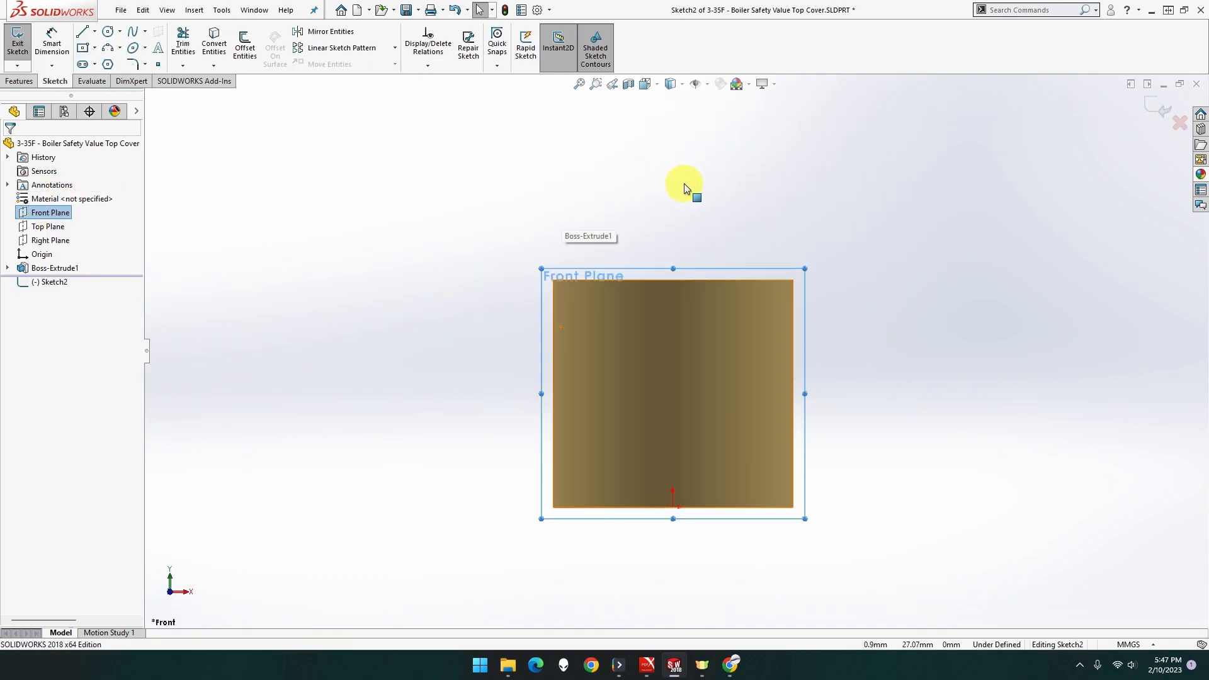
click(120, 48)
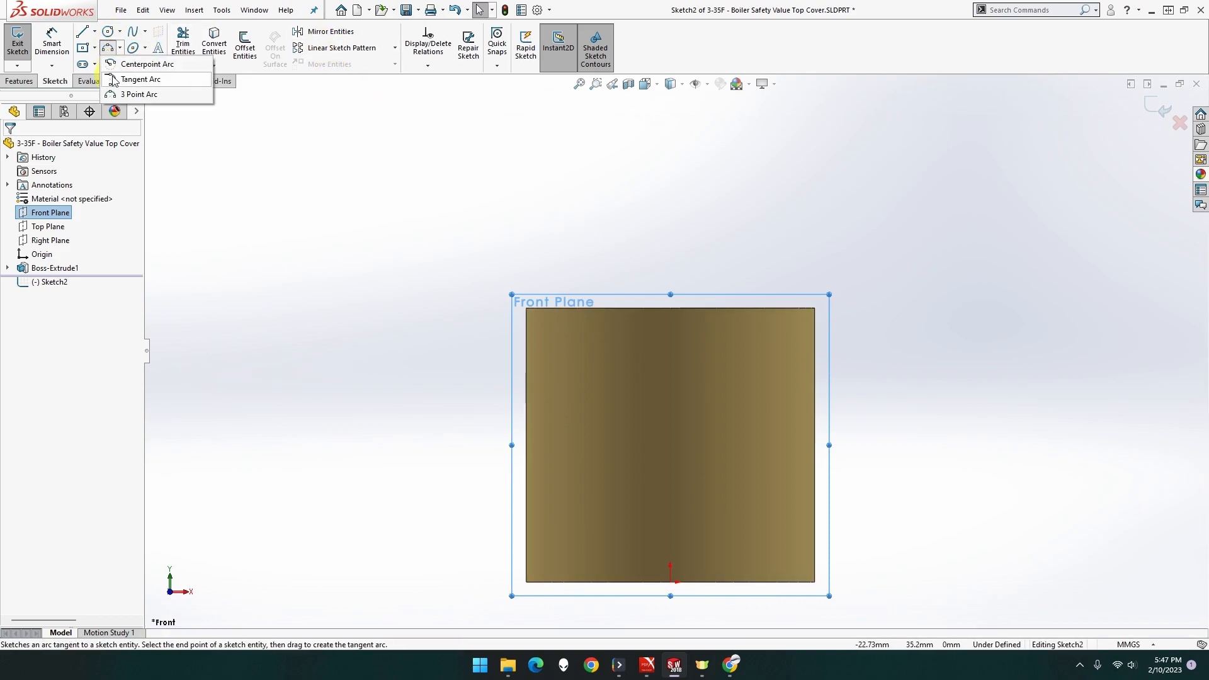
click(113, 65)
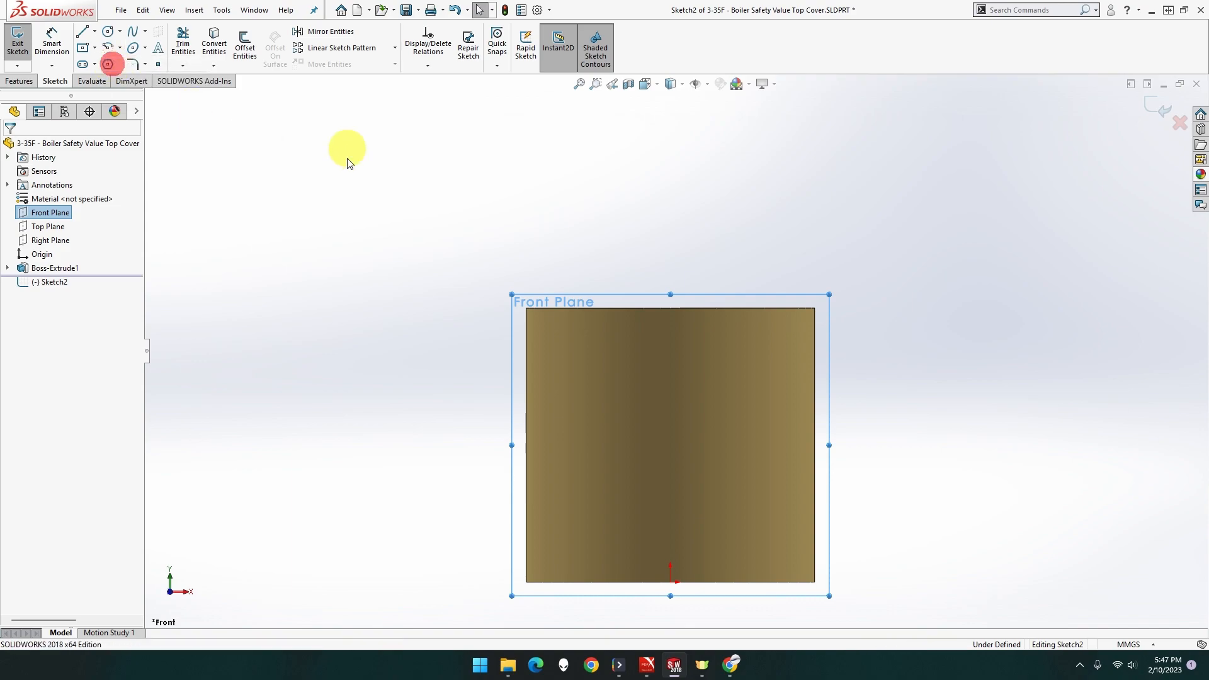
click(671, 309)
click(527, 308)
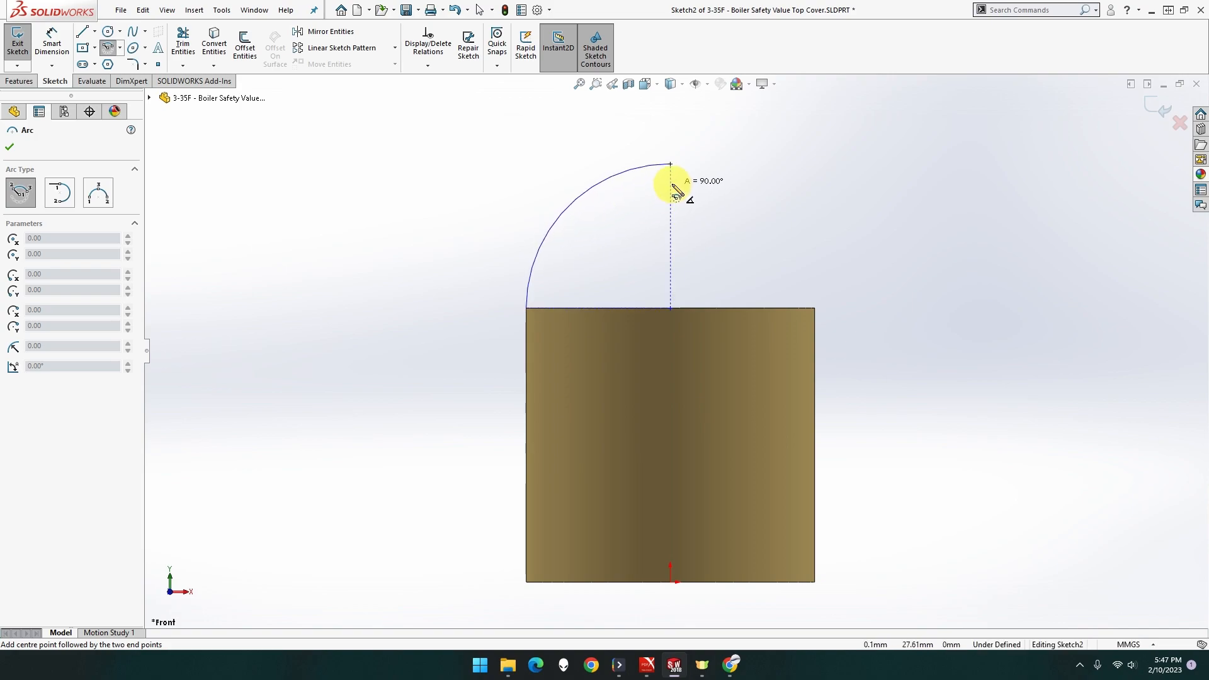
click(672, 184)
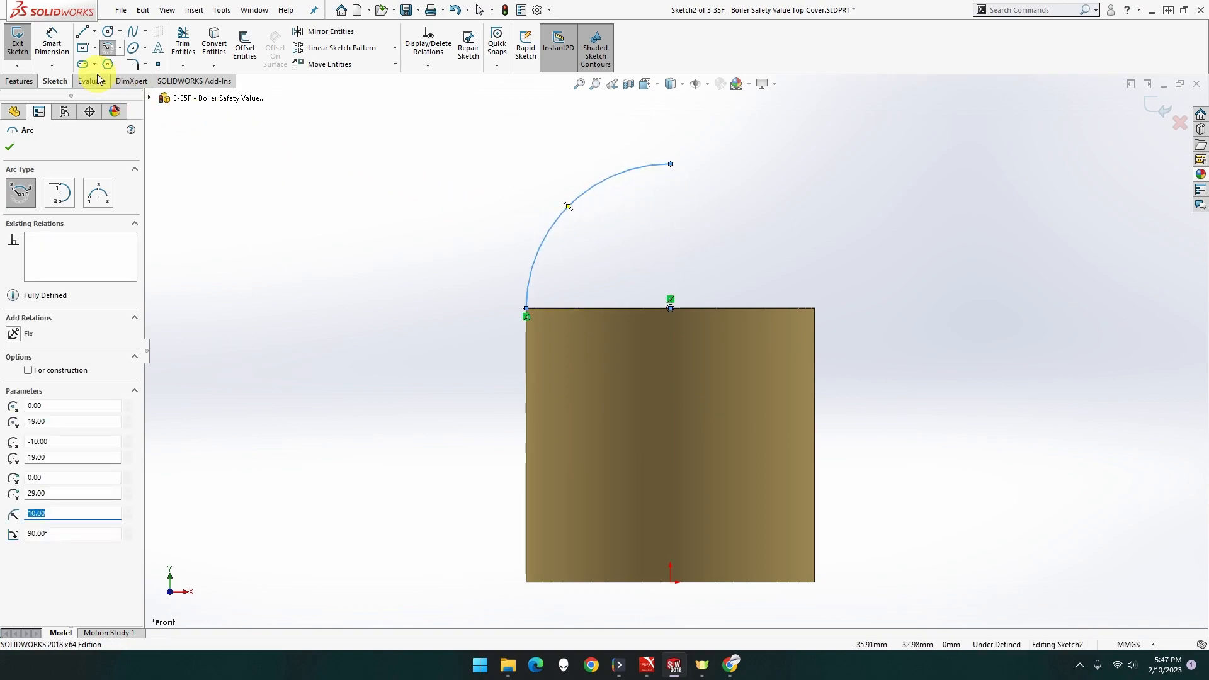
Step: Close the quarter-circle profile with a vertical line from the arc's top to its centre and a horizontal line to its lower end
click(81, 32)
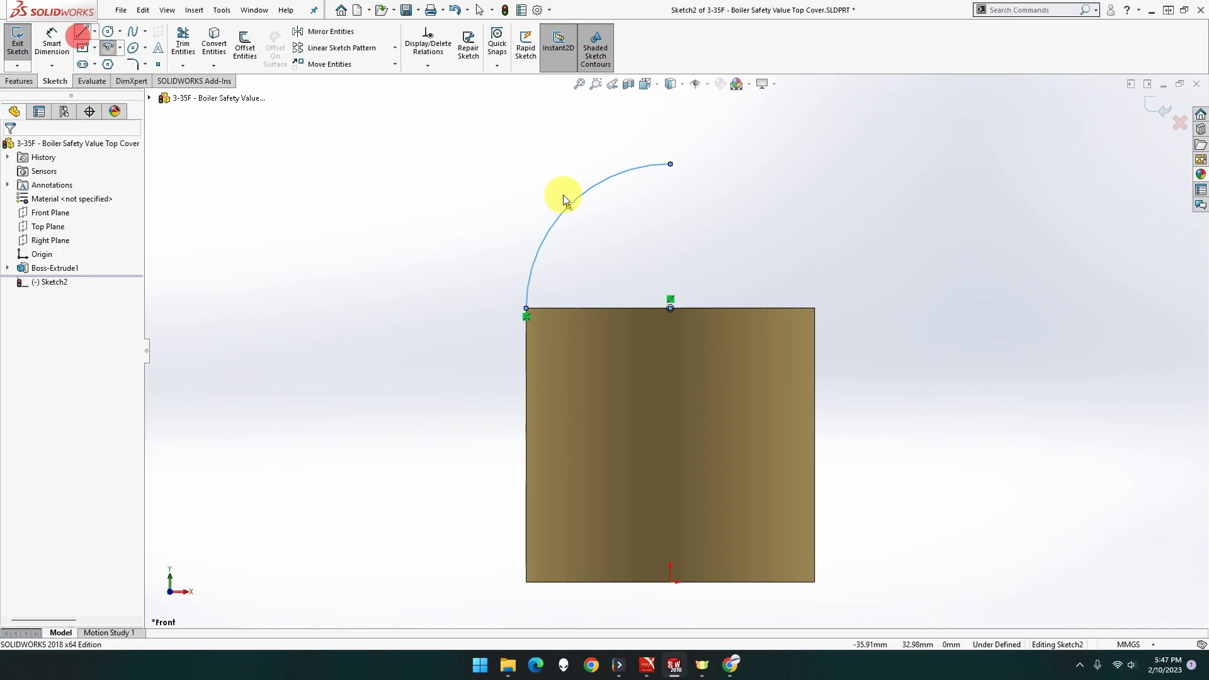
click(670, 164)
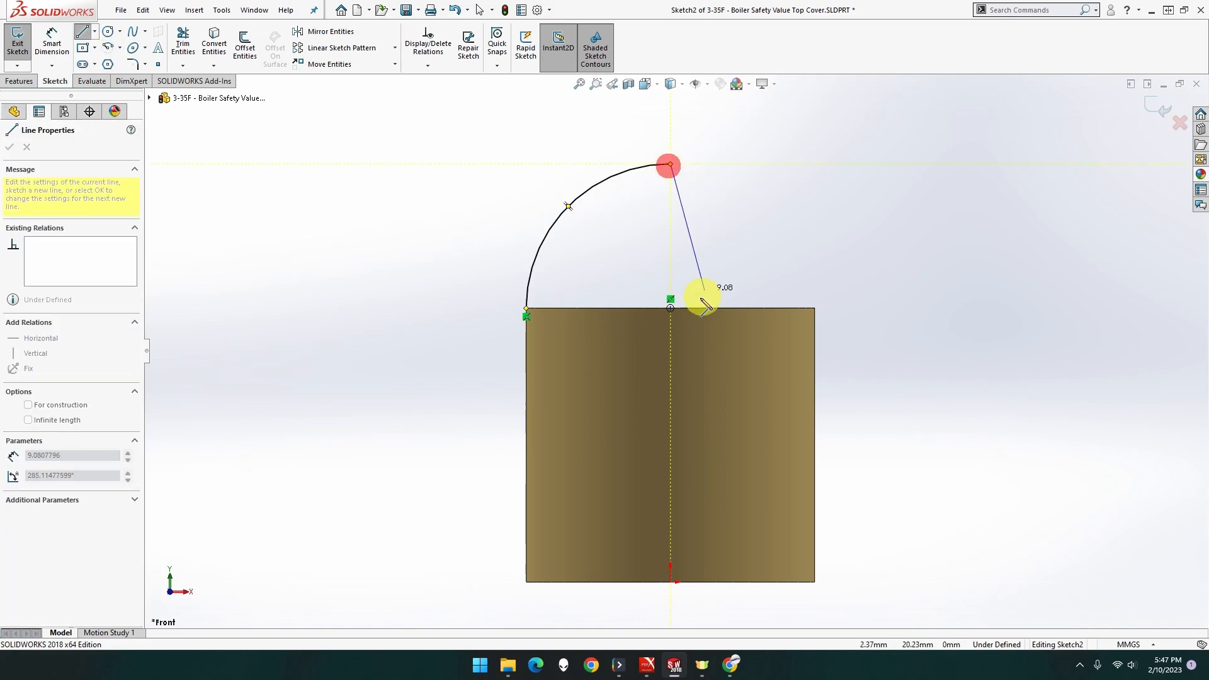
click(669, 308)
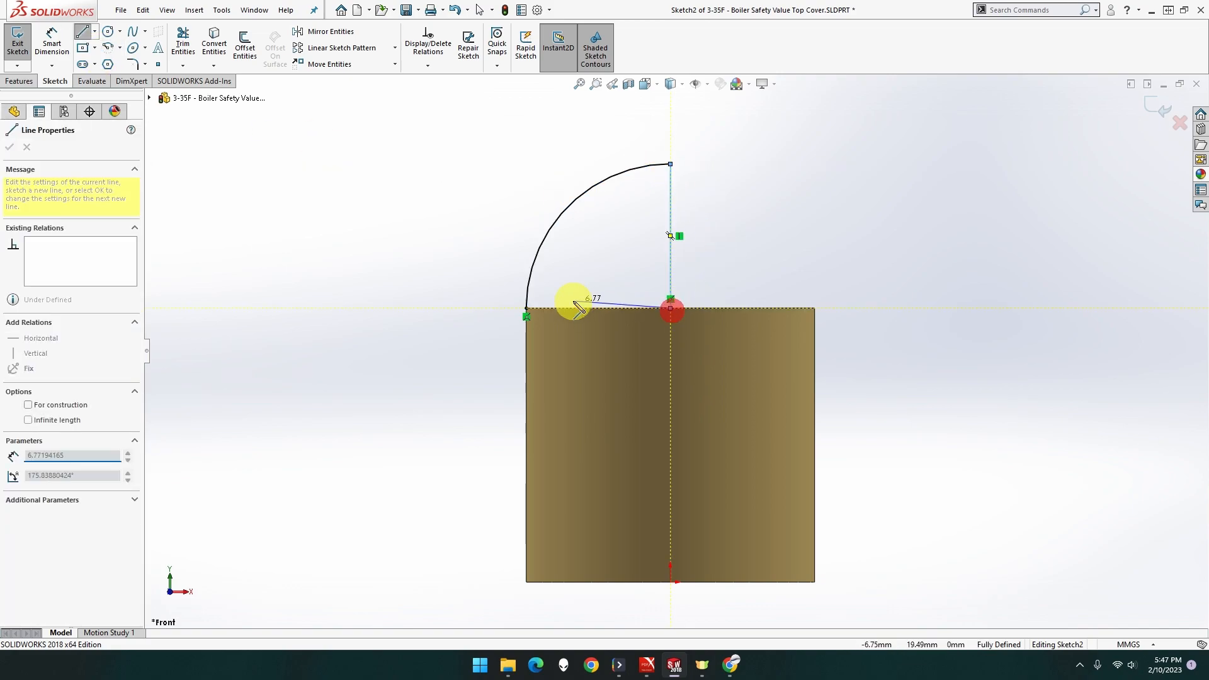
click(526, 308)
Step: Add a driven radius dimension to the quarter-circle arc
click(56, 48)
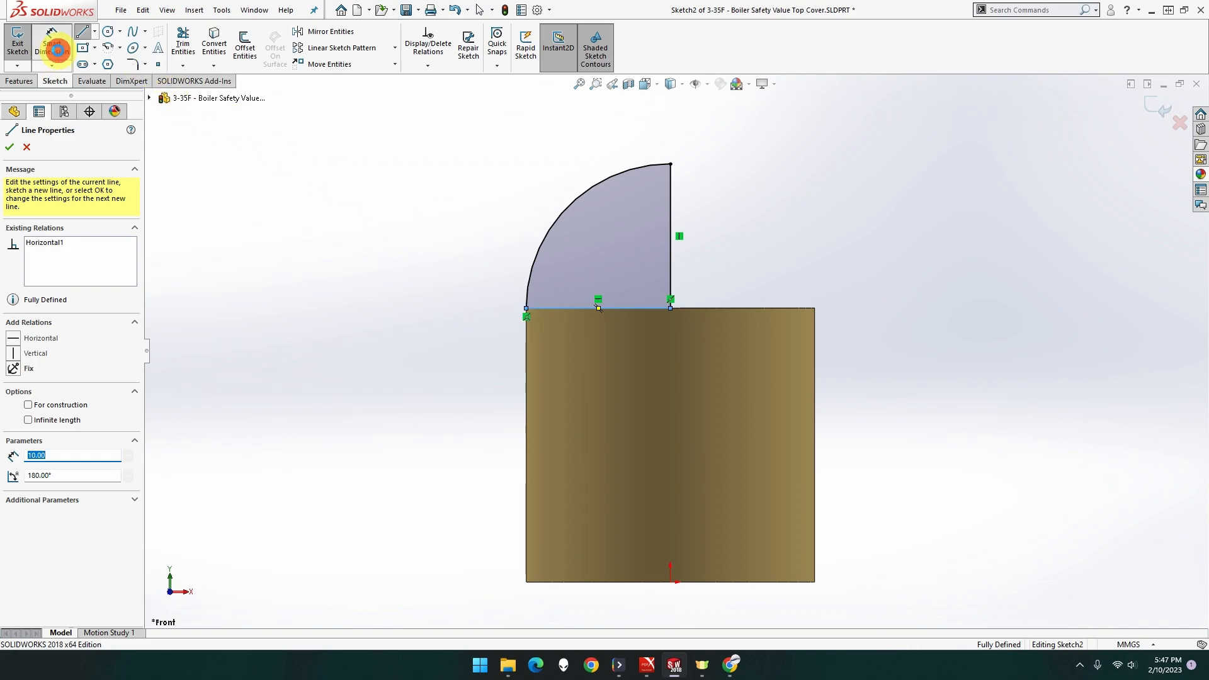
click(561, 209)
click(399, 149)
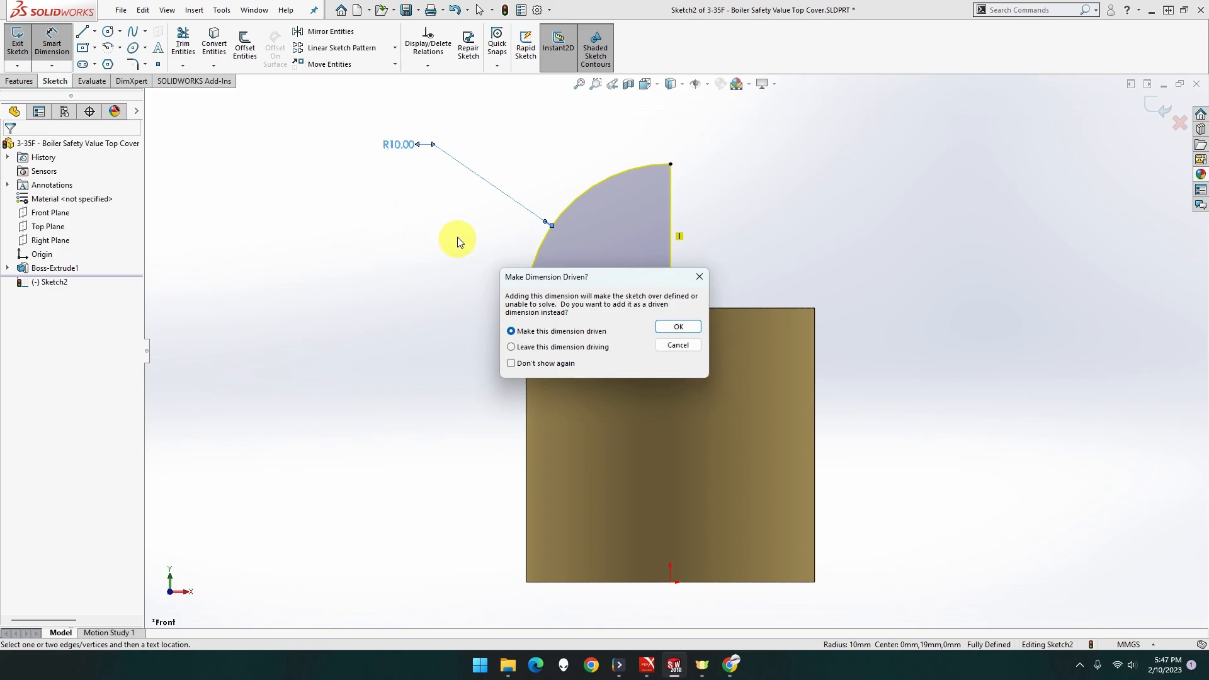
click(676, 329)
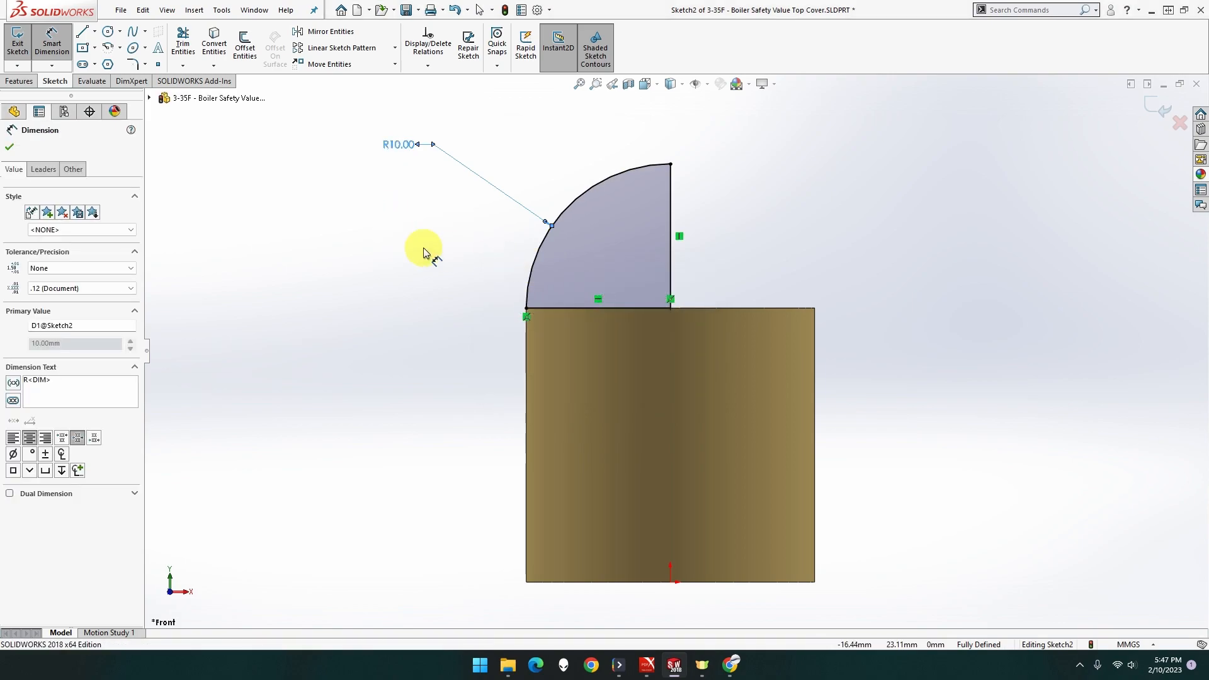
Step: Revolve the quarter-circle profile 360° about its vertical line, merging the resulting dome with the cylinder
click(25, 82)
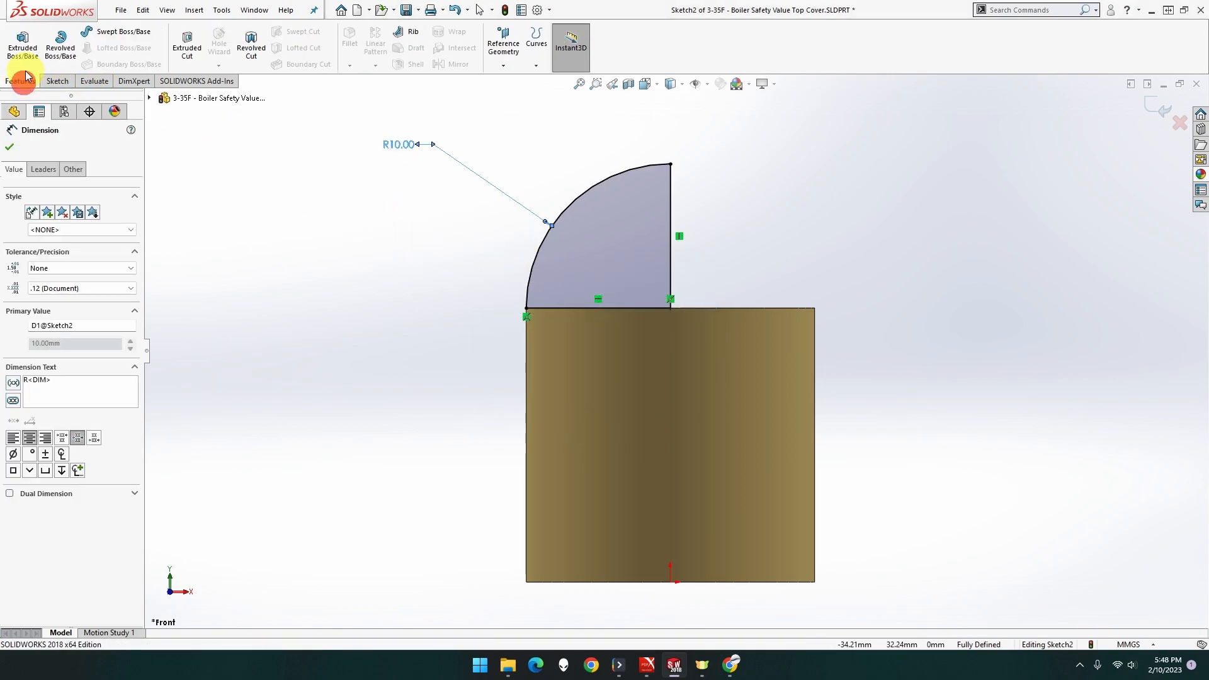
click(61, 45)
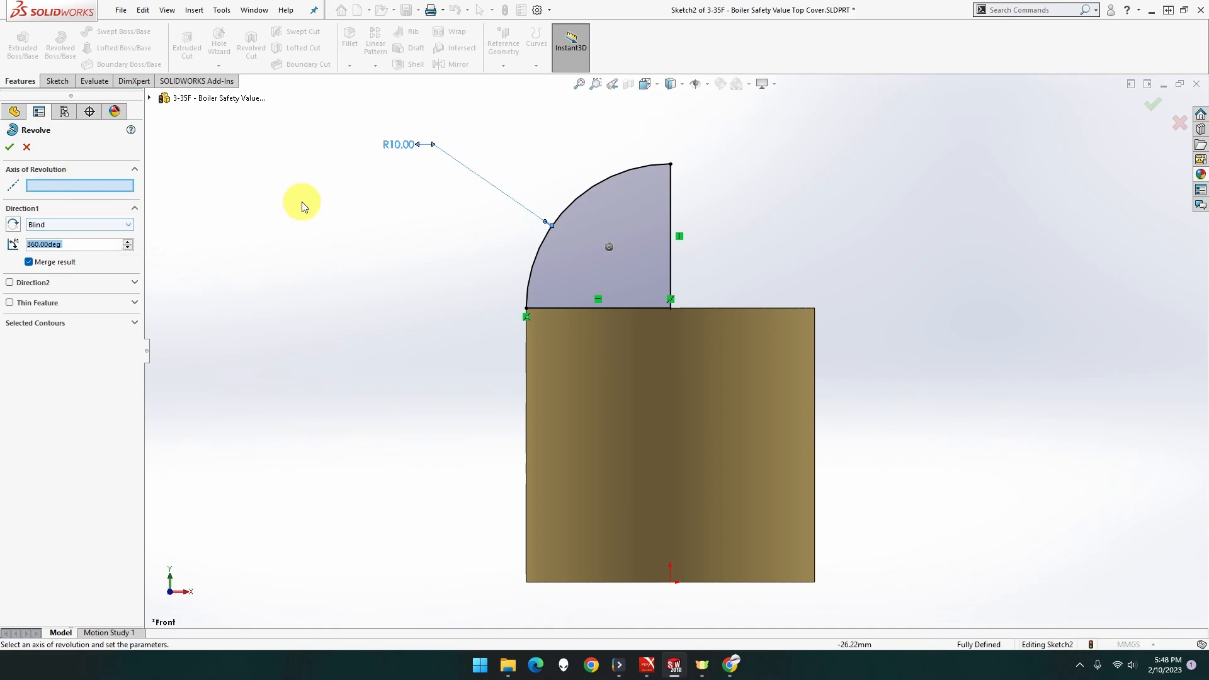
click(671, 210)
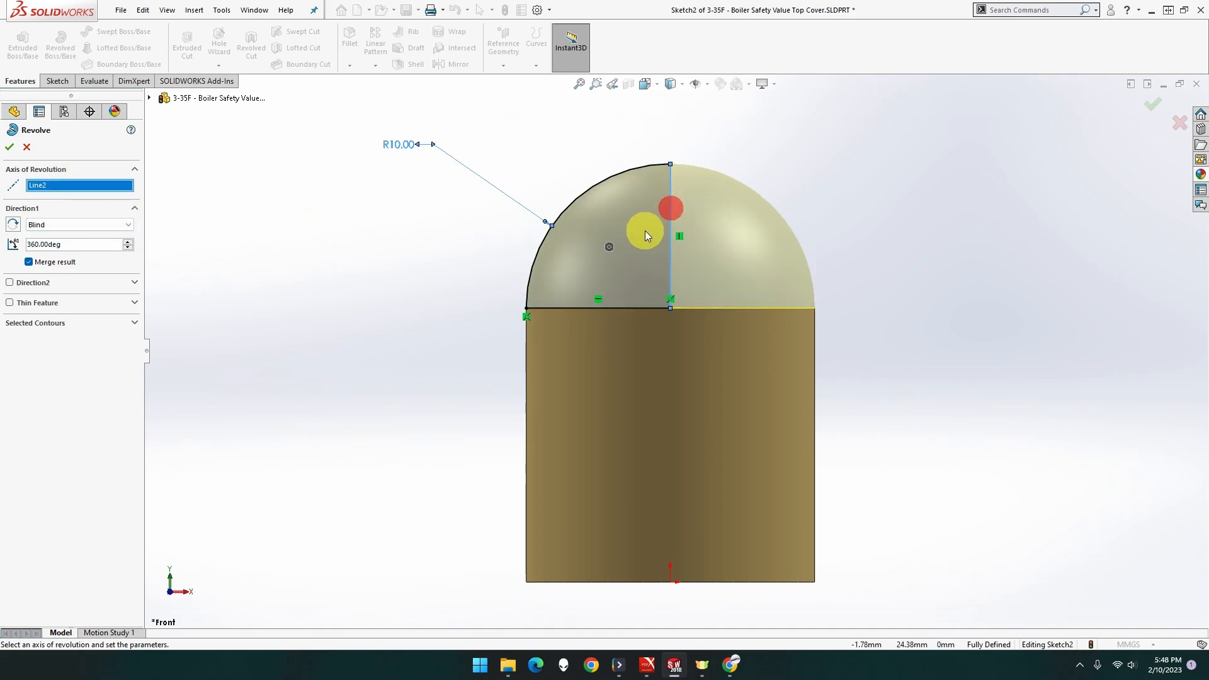
click(9, 148)
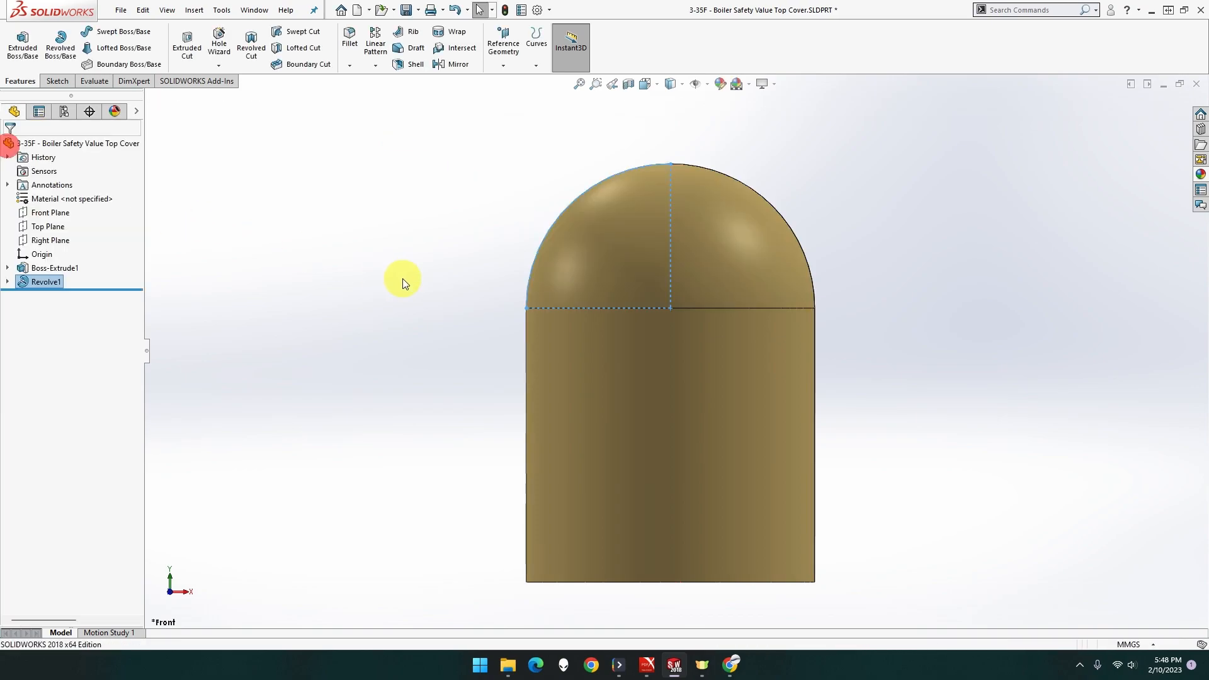
Step: On the cylinder's flat bottom face, sketch a circle about 16.6 mm in diameter centred on the origin
click(473, 275)
mouse_move(478, 273)
middle_down()
mouse_move(424, 313)
mouse_move(479, 319)
middle_up()
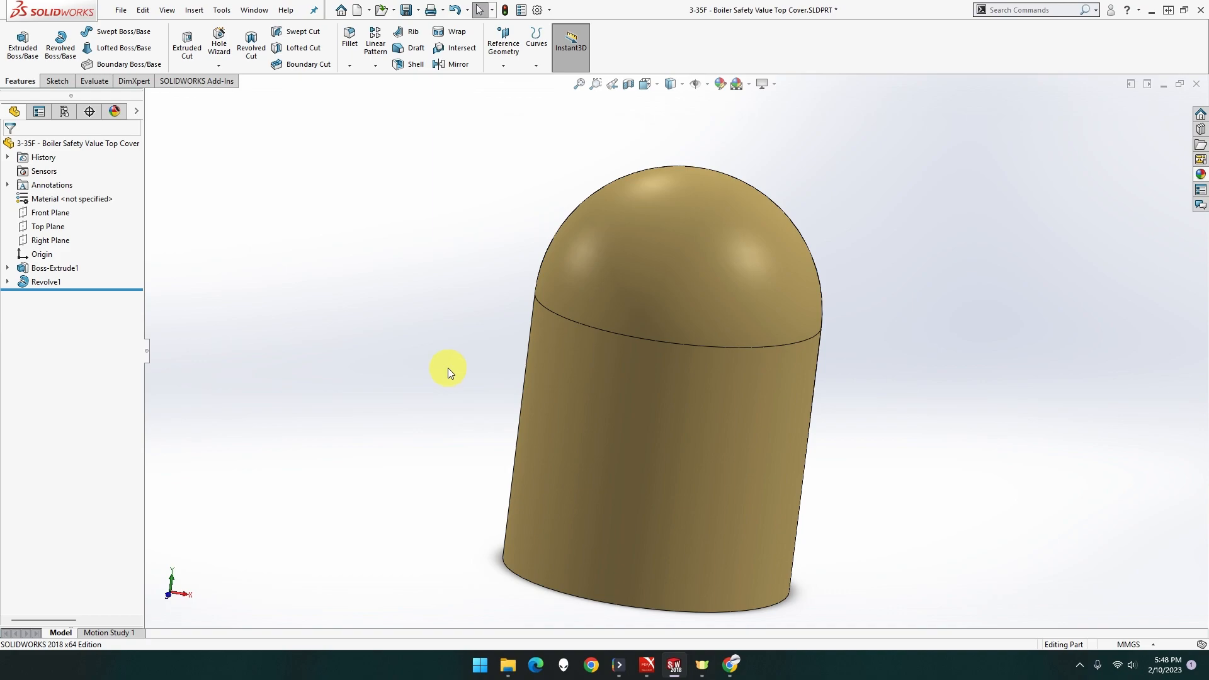
middle_drag(455, 401, 462, 464)
click(625, 493)
right_click(624, 493)
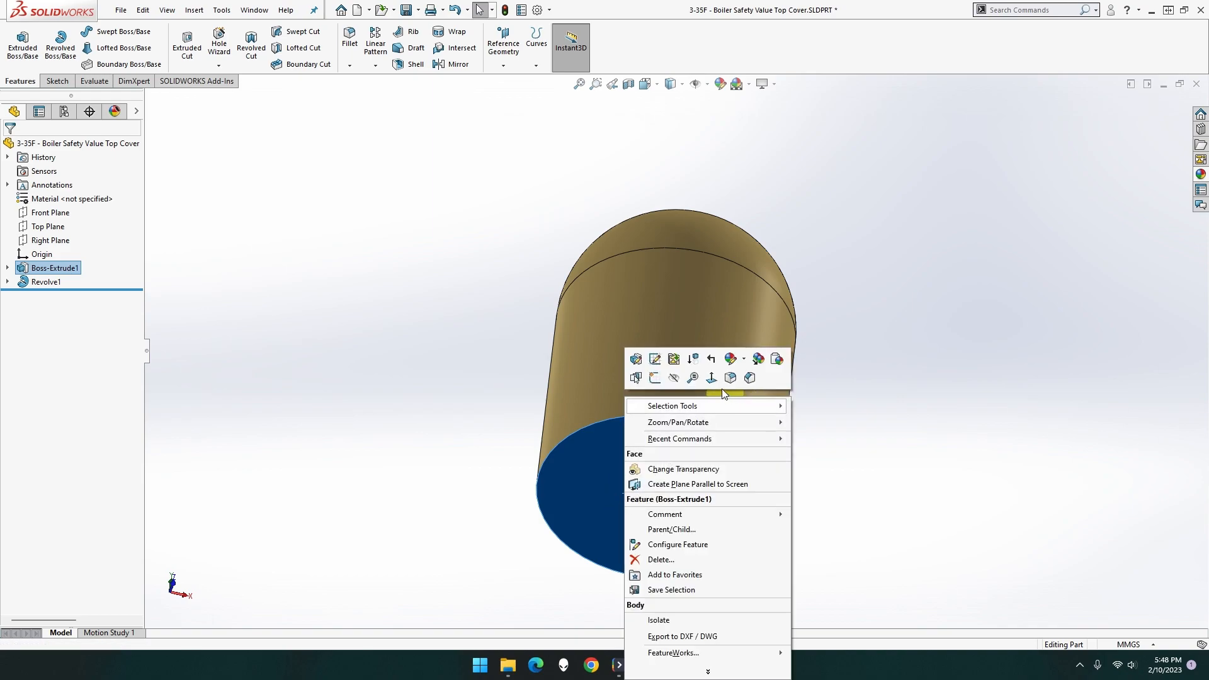
click(715, 381)
right_click(670, 430)
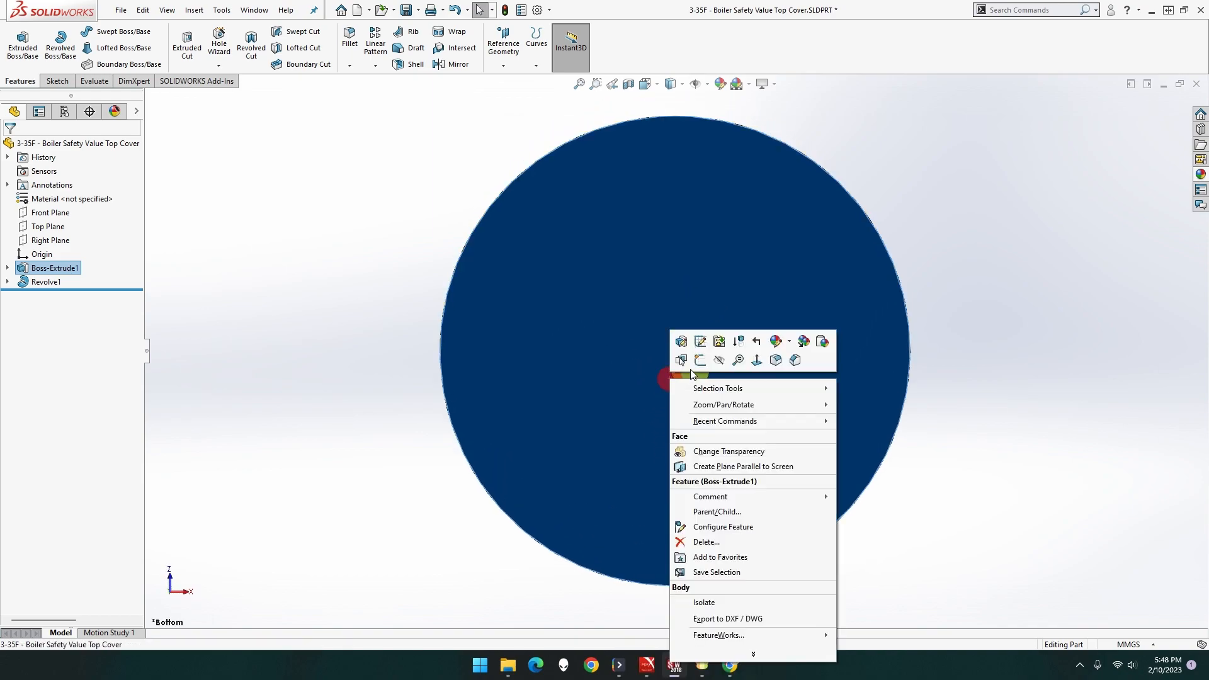
click(696, 364)
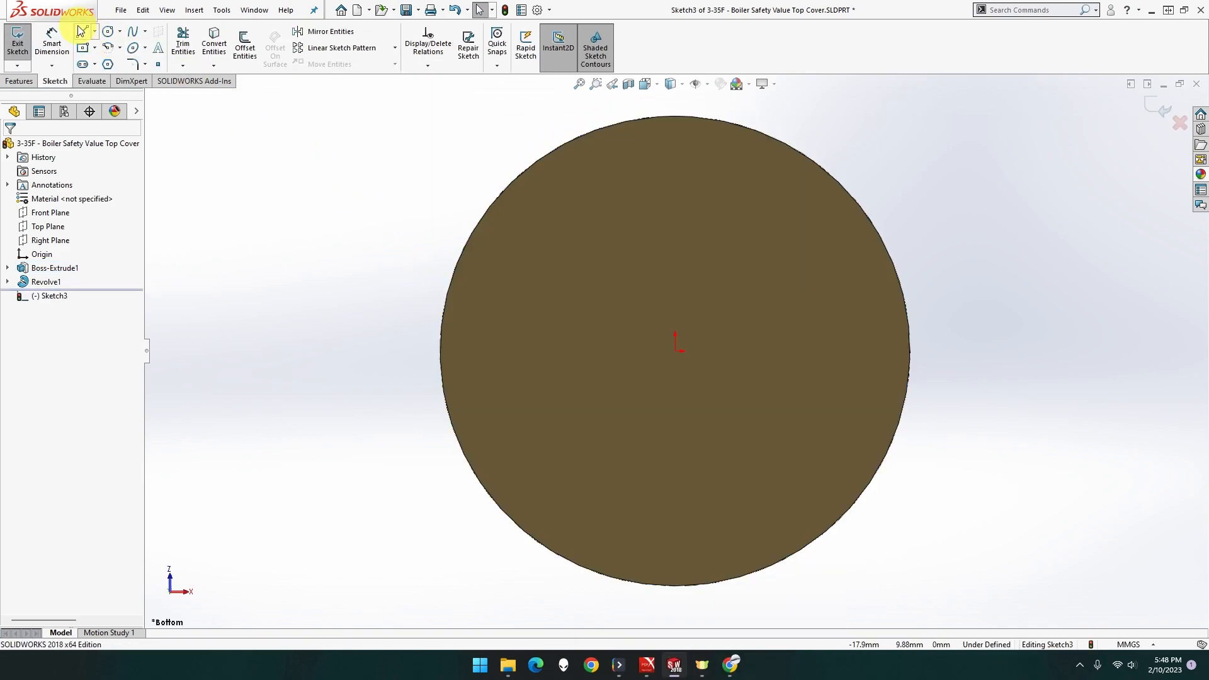
click(107, 34)
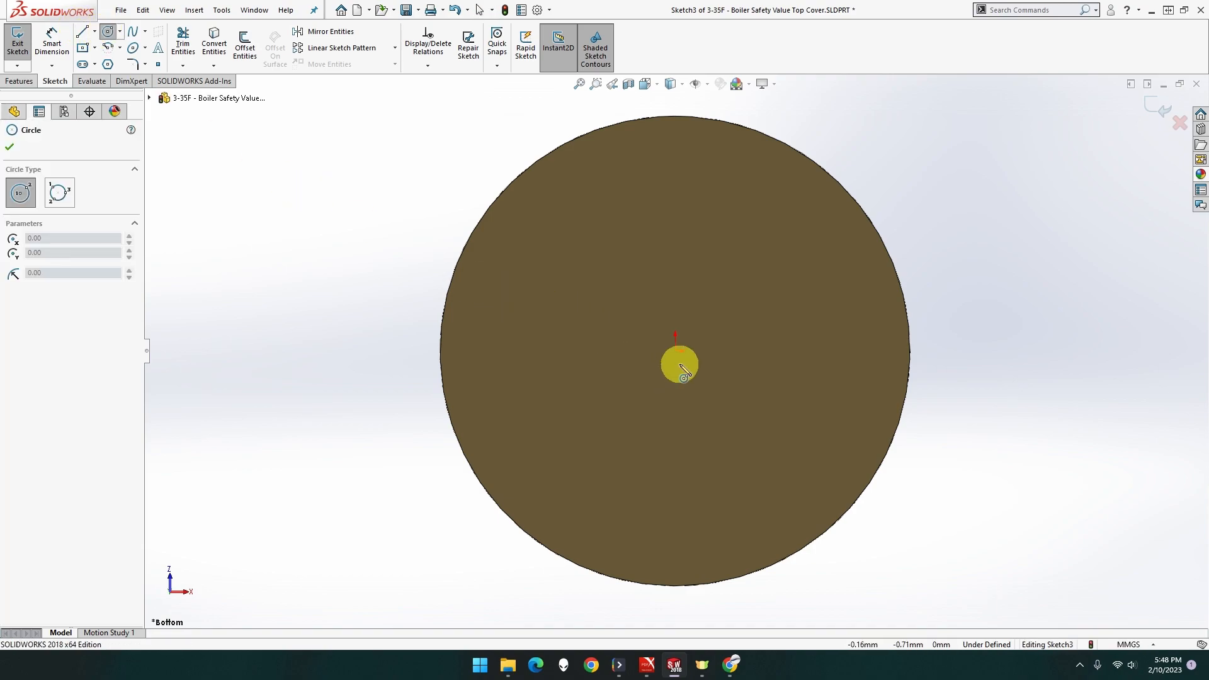
click(675, 351)
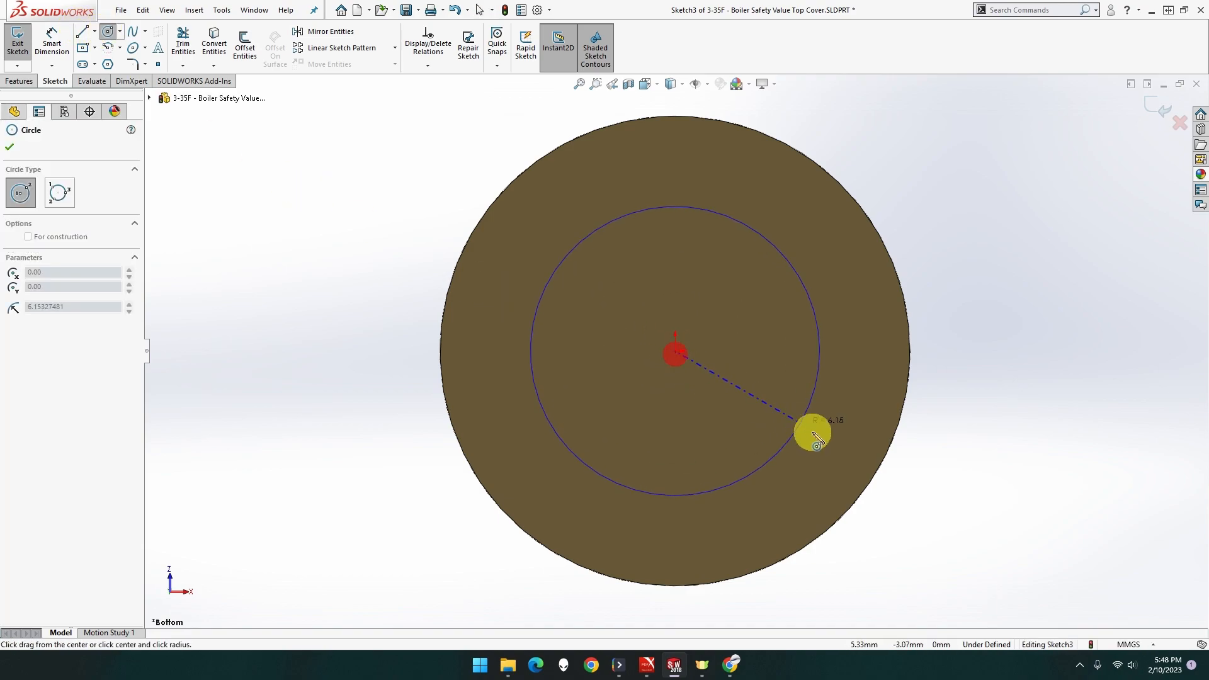
click(840, 460)
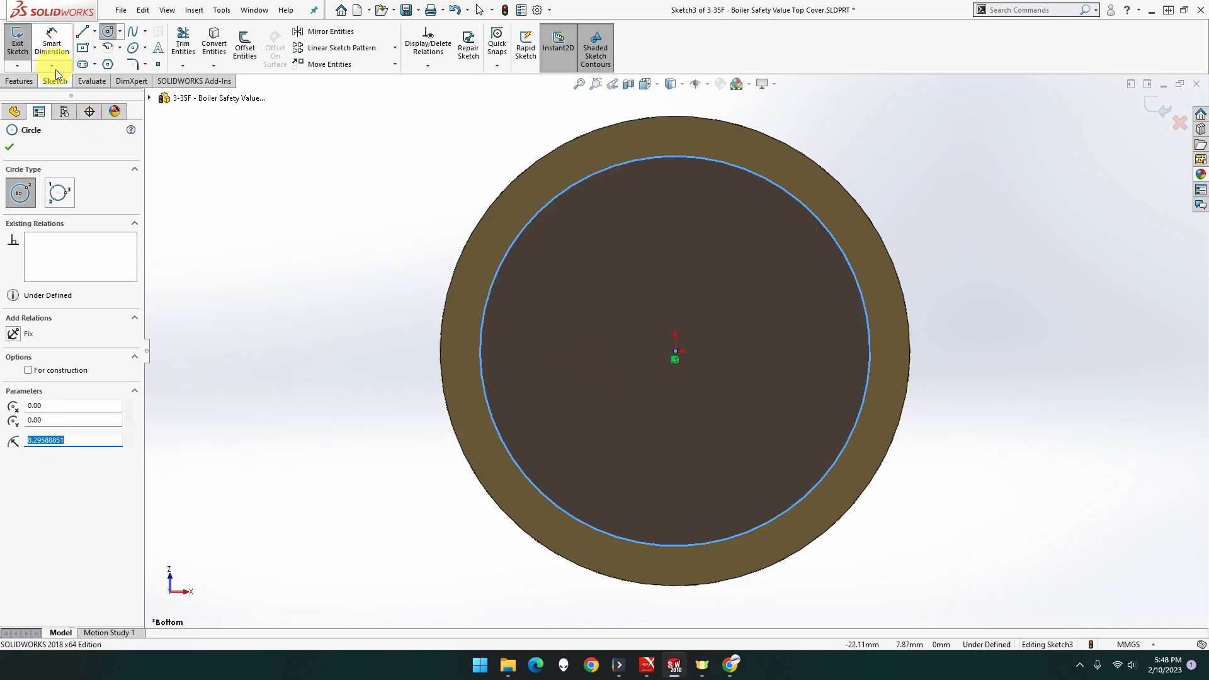
Step: Set the diameter of the circle on the cylinder's bottom face to 16 mm
click(555, 199)
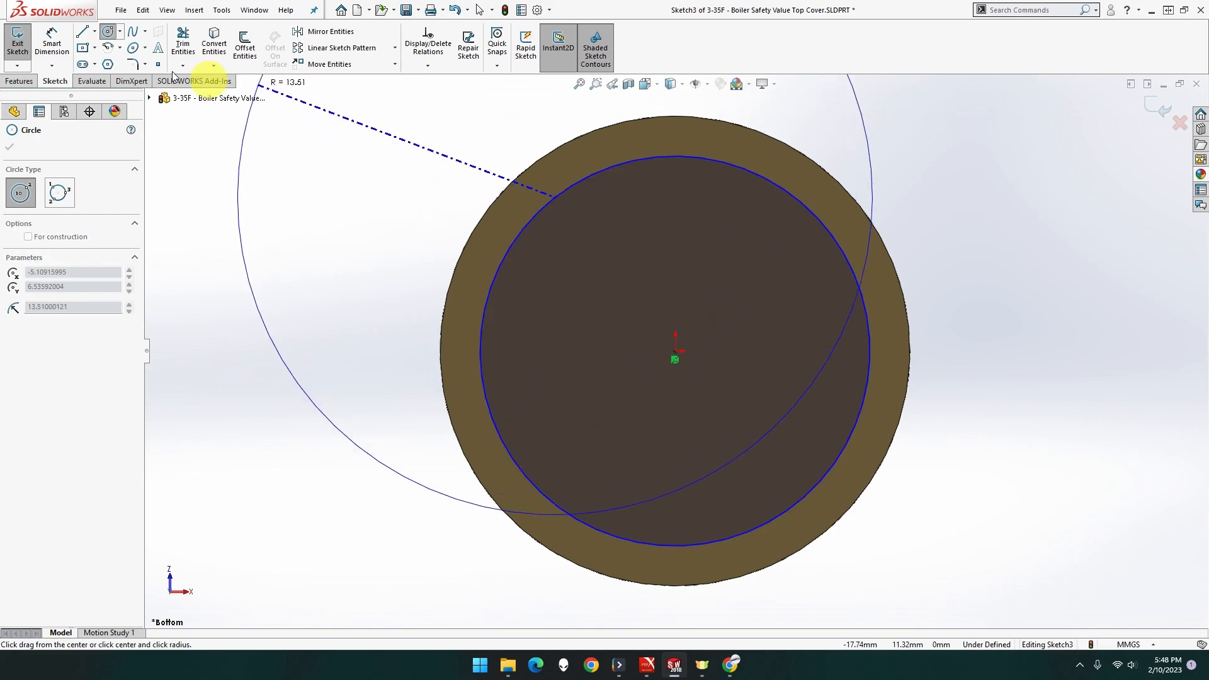
click(52, 57)
click(496, 270)
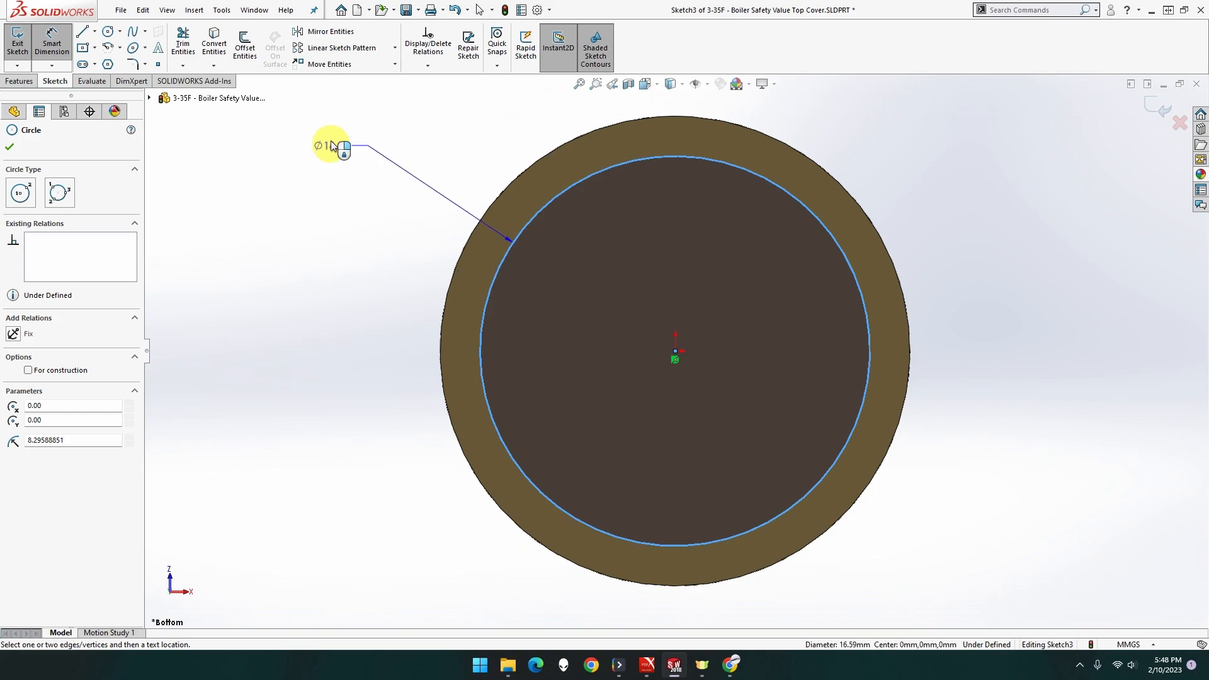
click(367, 126)
text(16)
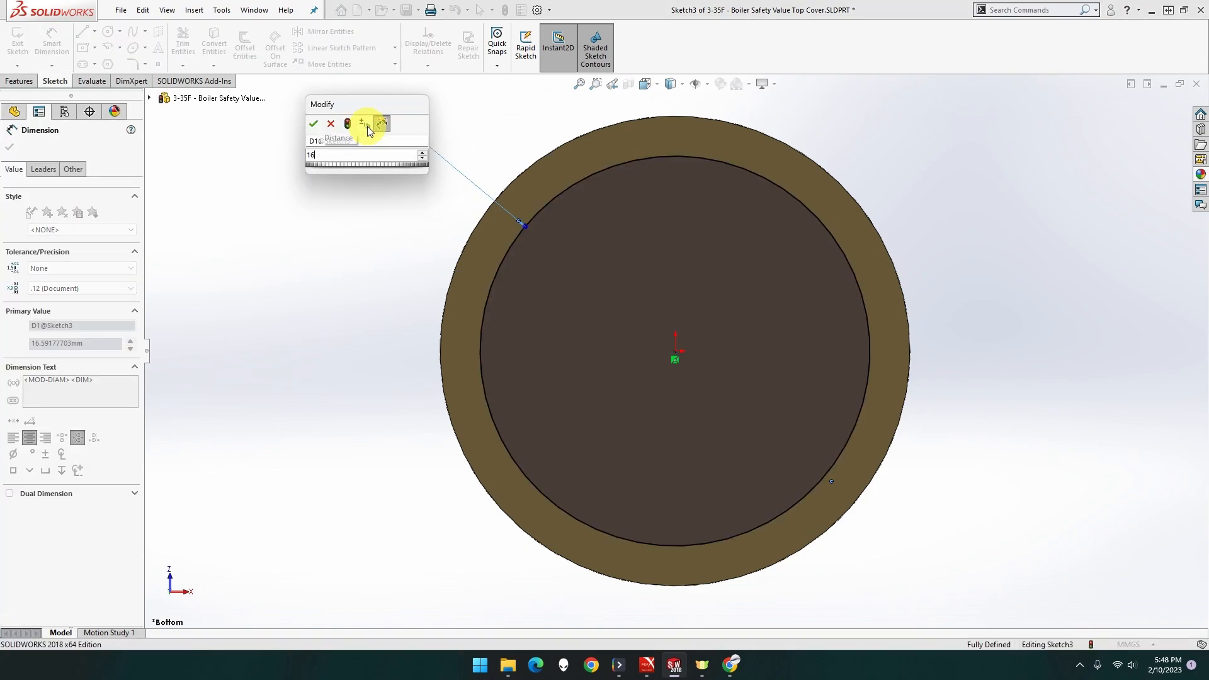
key(Return)
Step: Cut the 16 mm circle 8 mm deep into the cylinder from its bottom face
click(24, 81)
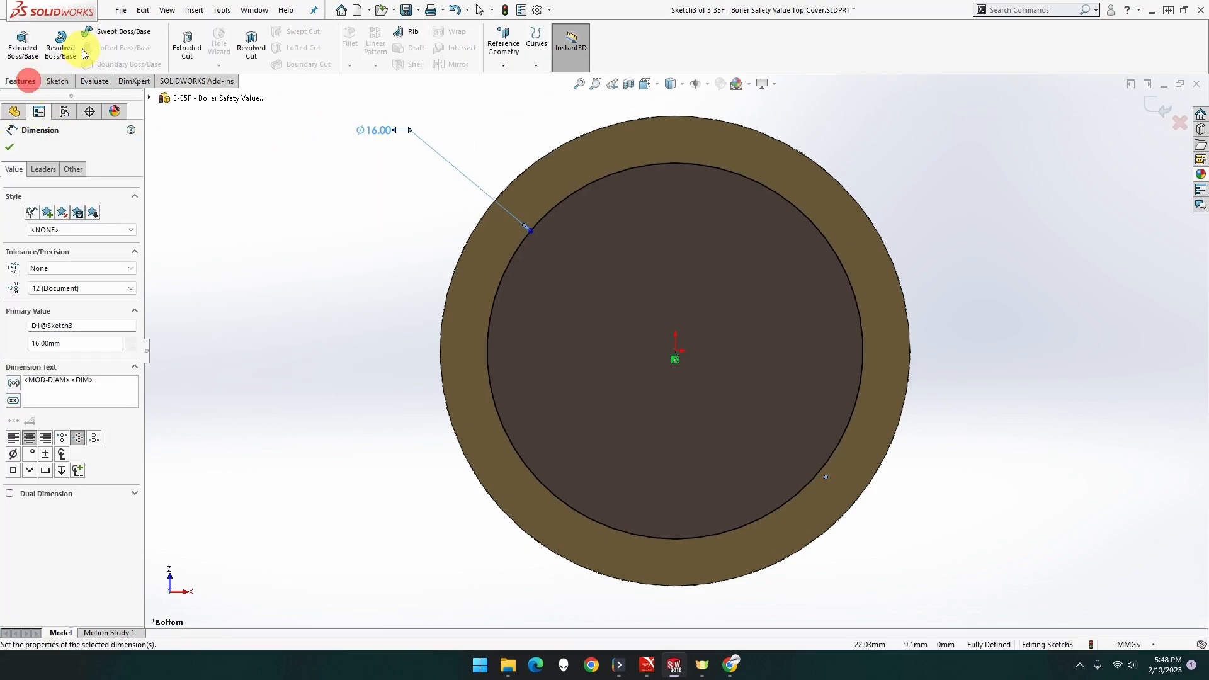
click(61, 53)
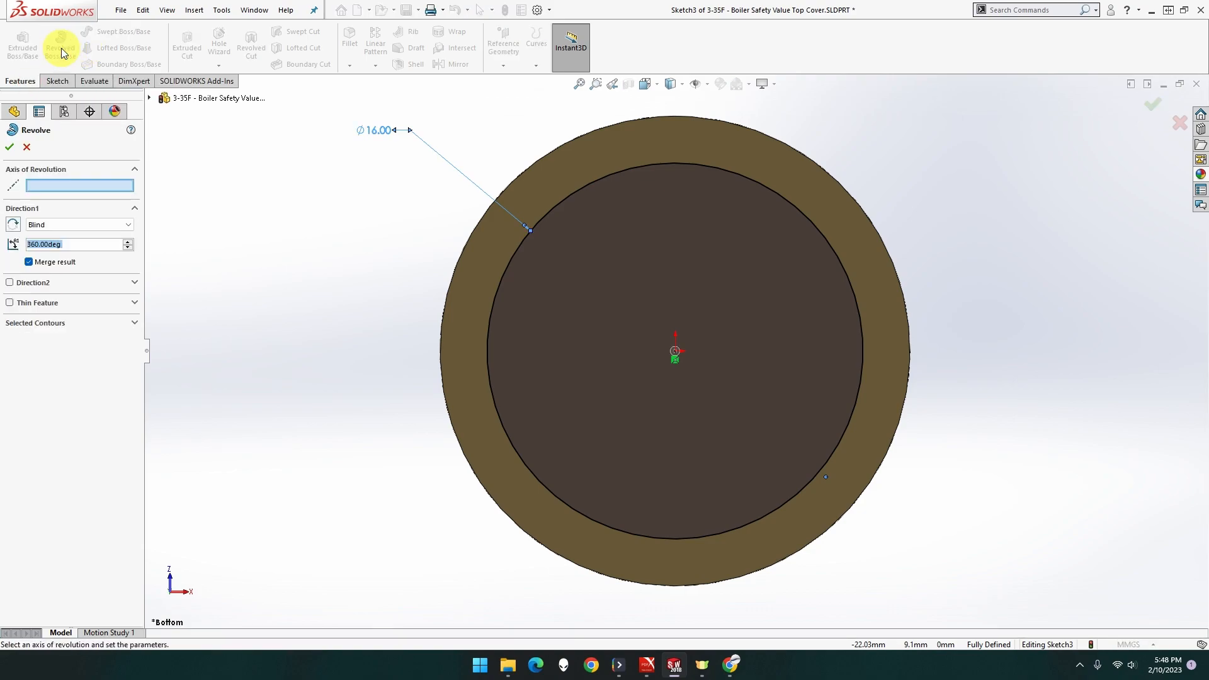
click(26, 148)
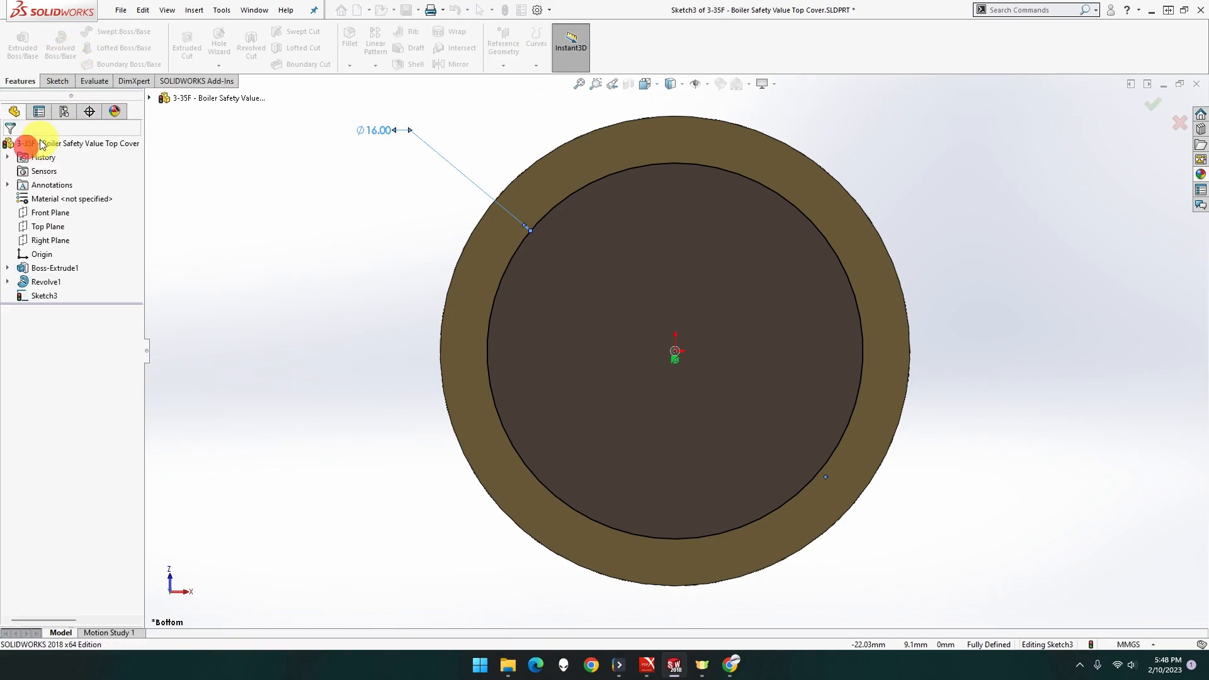
click(190, 50)
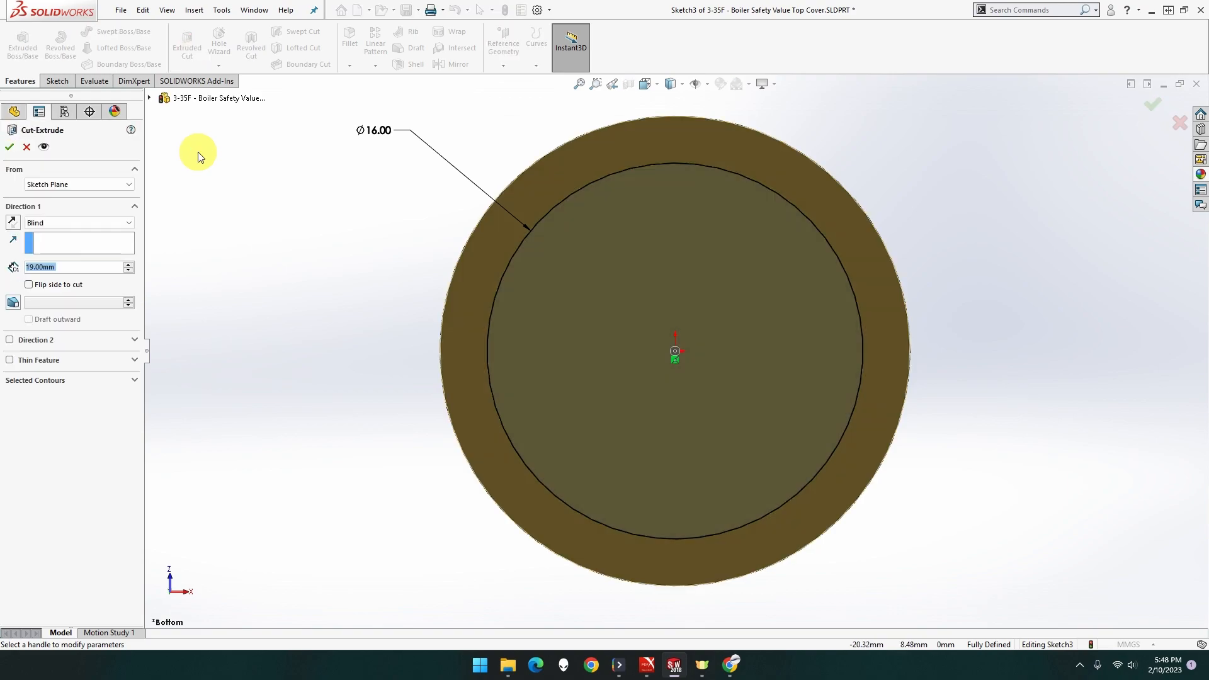
text(8)
key(Return)
click(8, 149)
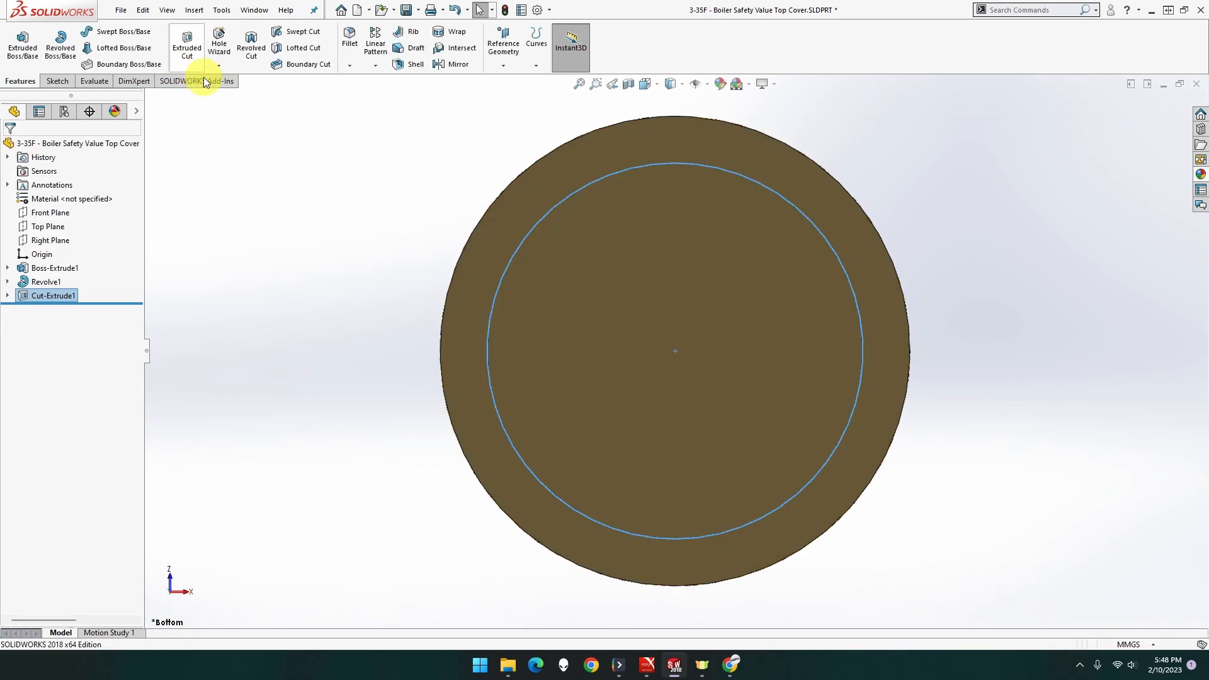
Step: On the floor of the 16 mm bore, sketch a circle about 8.5 mm in diameter centred on the origin
right_click(632, 278)
click(666, 263)
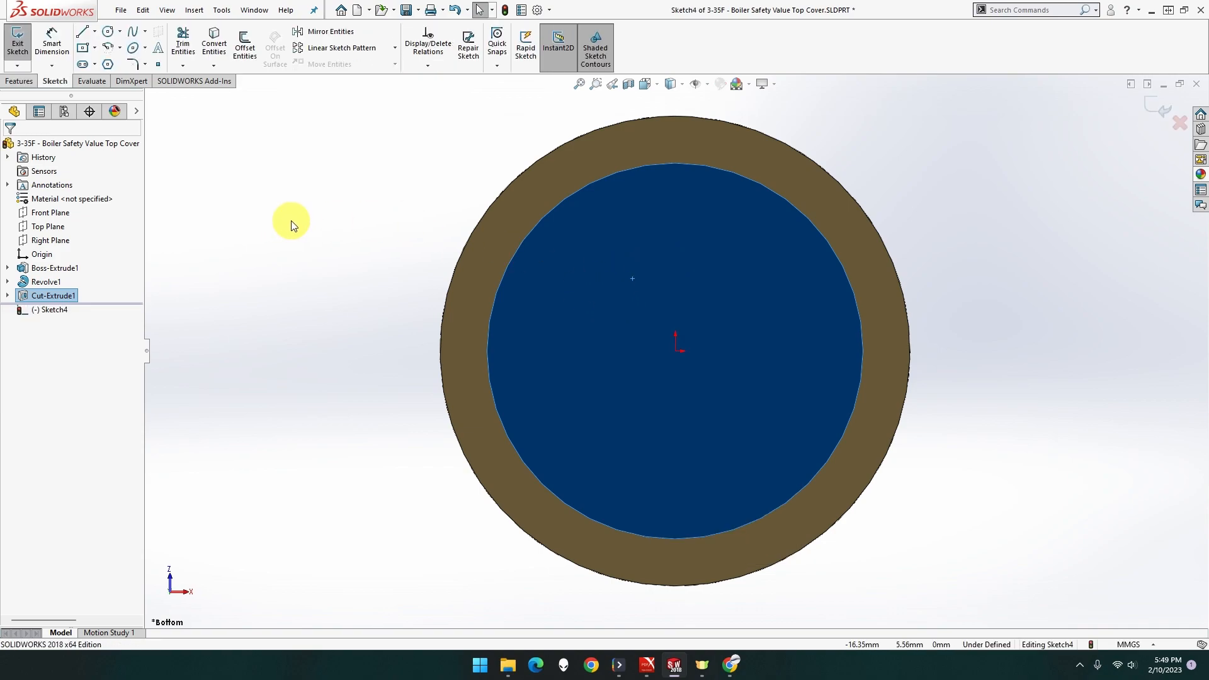
click(107, 33)
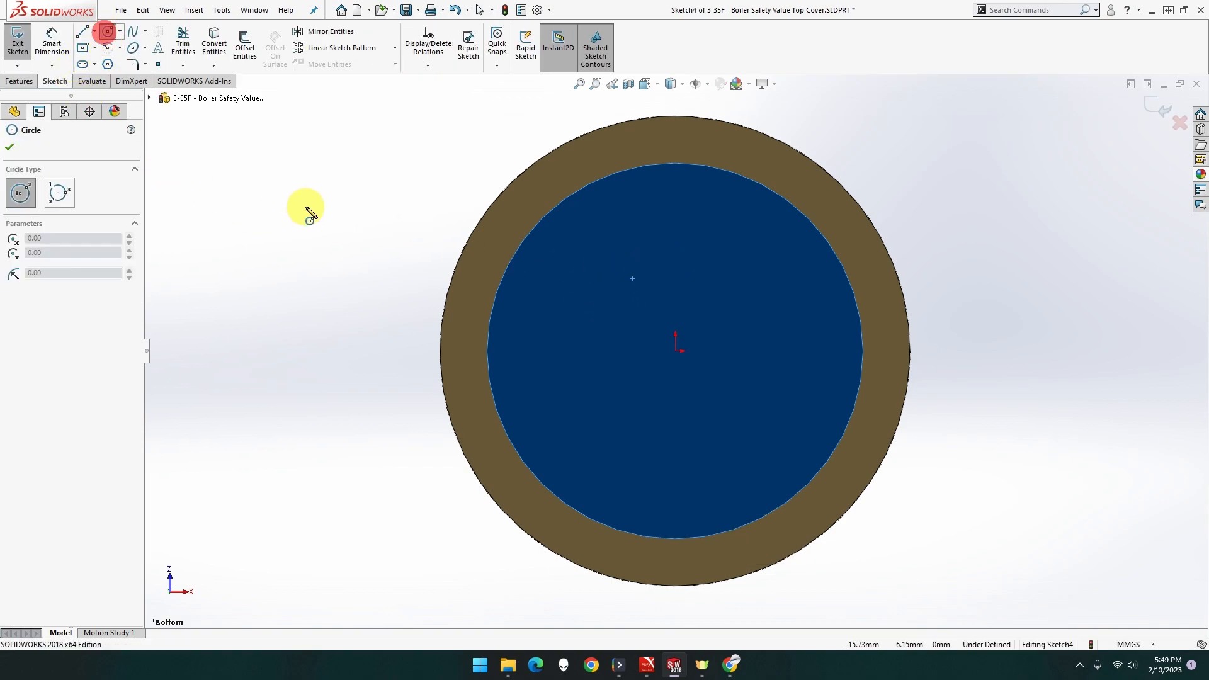
drag(676, 352, 766, 315)
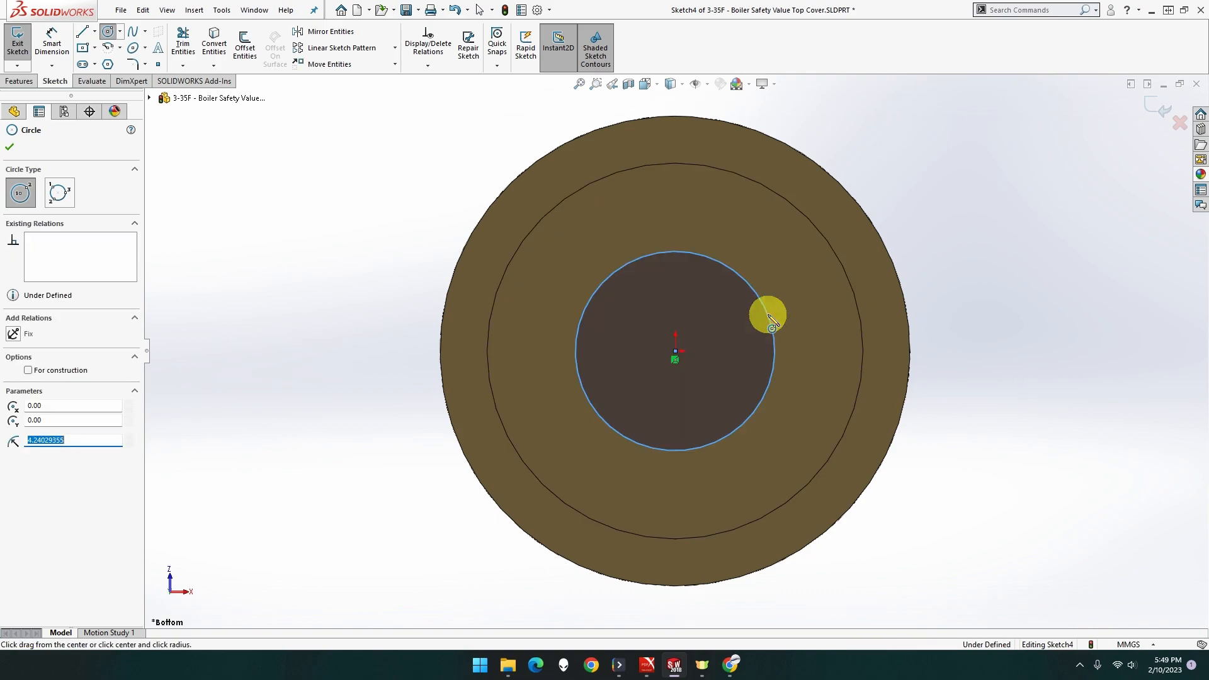
Step: Set the diameter of the circle on the bore floor to 13 mm
click(56, 56)
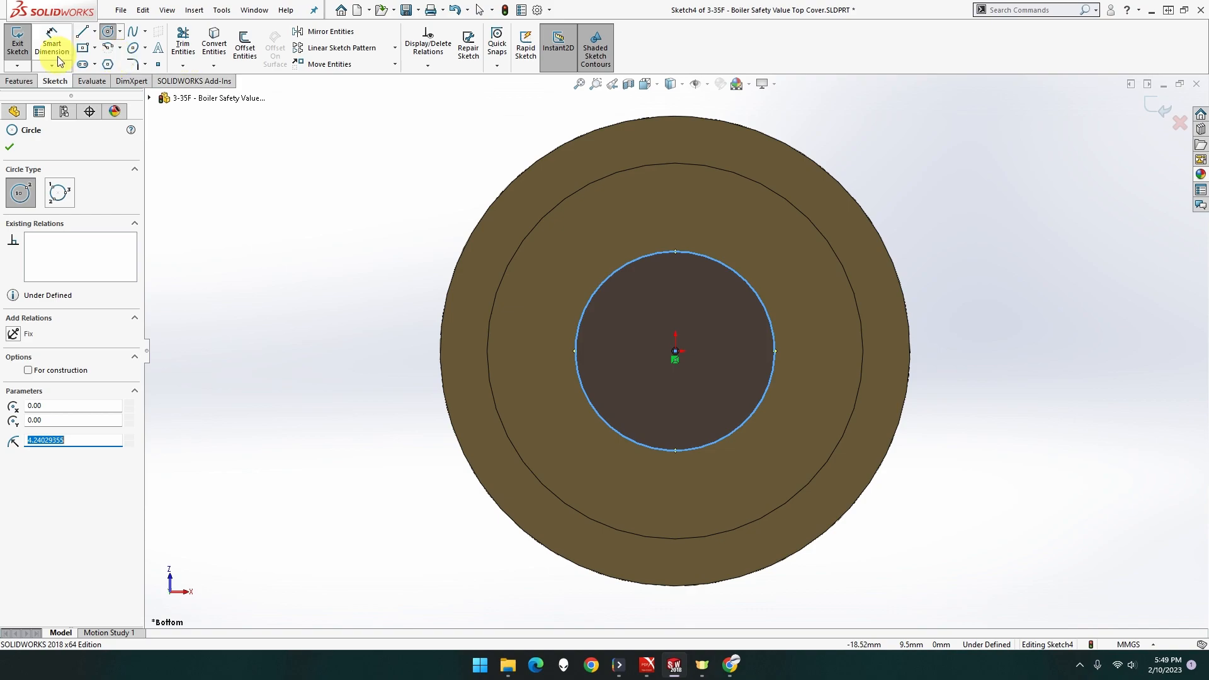
click(48, 54)
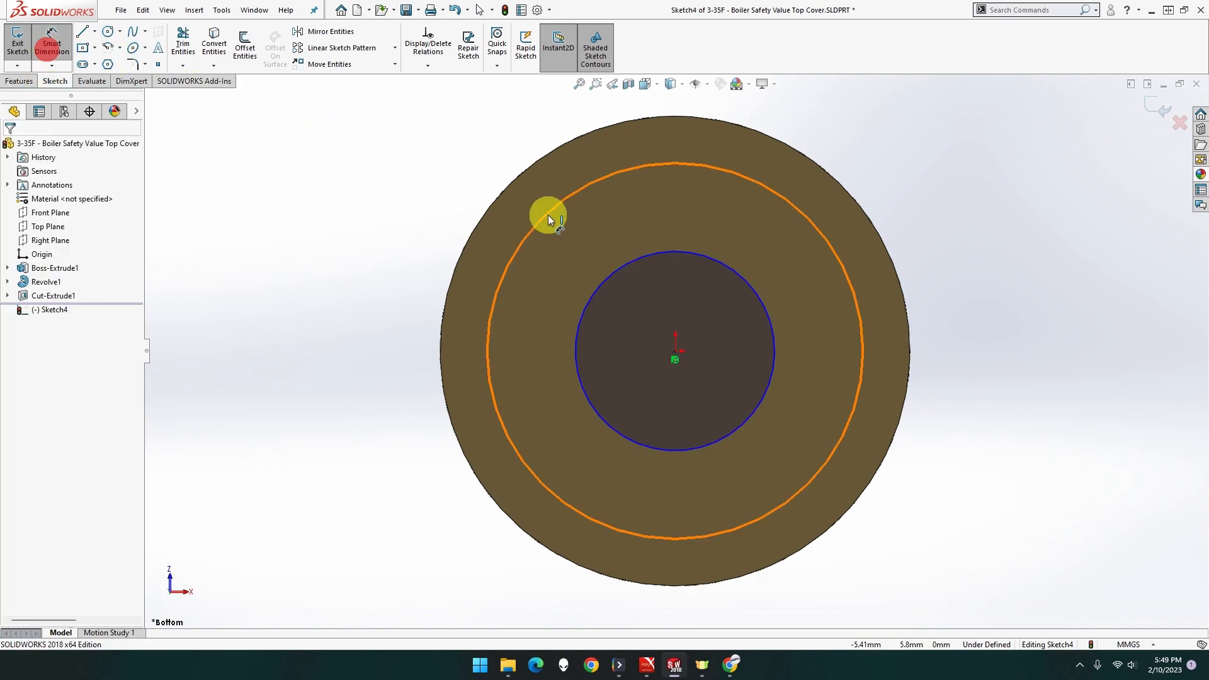
click(625, 264)
click(353, 156)
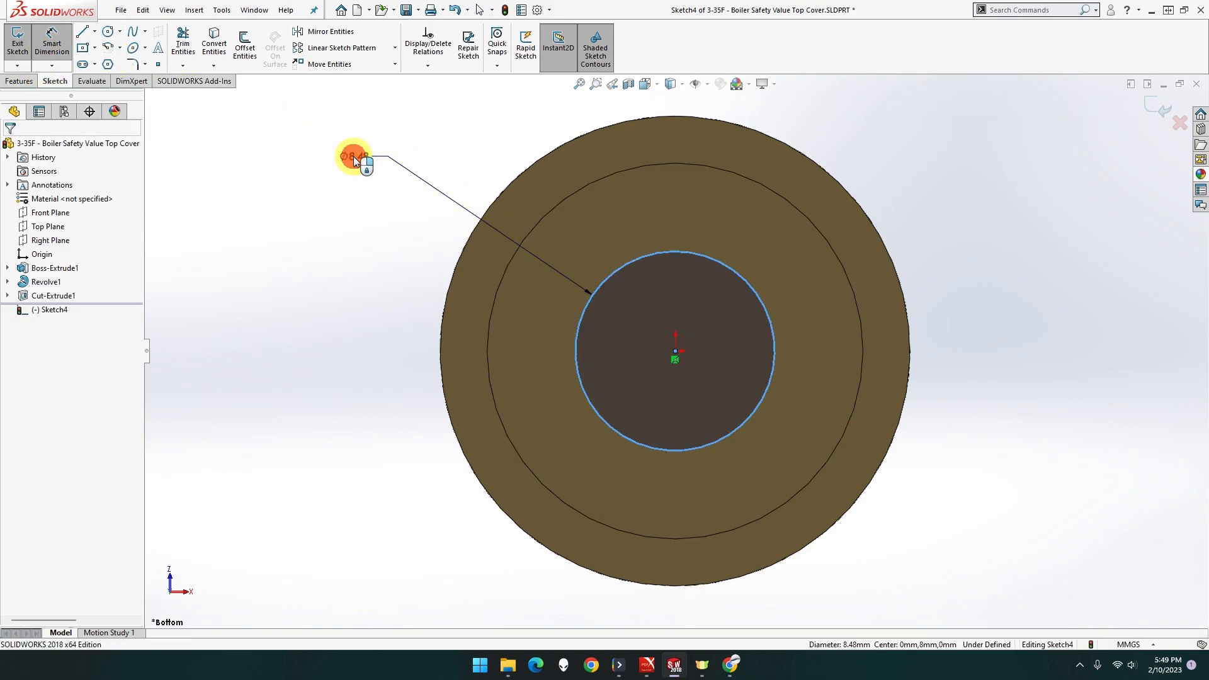
key(Return)
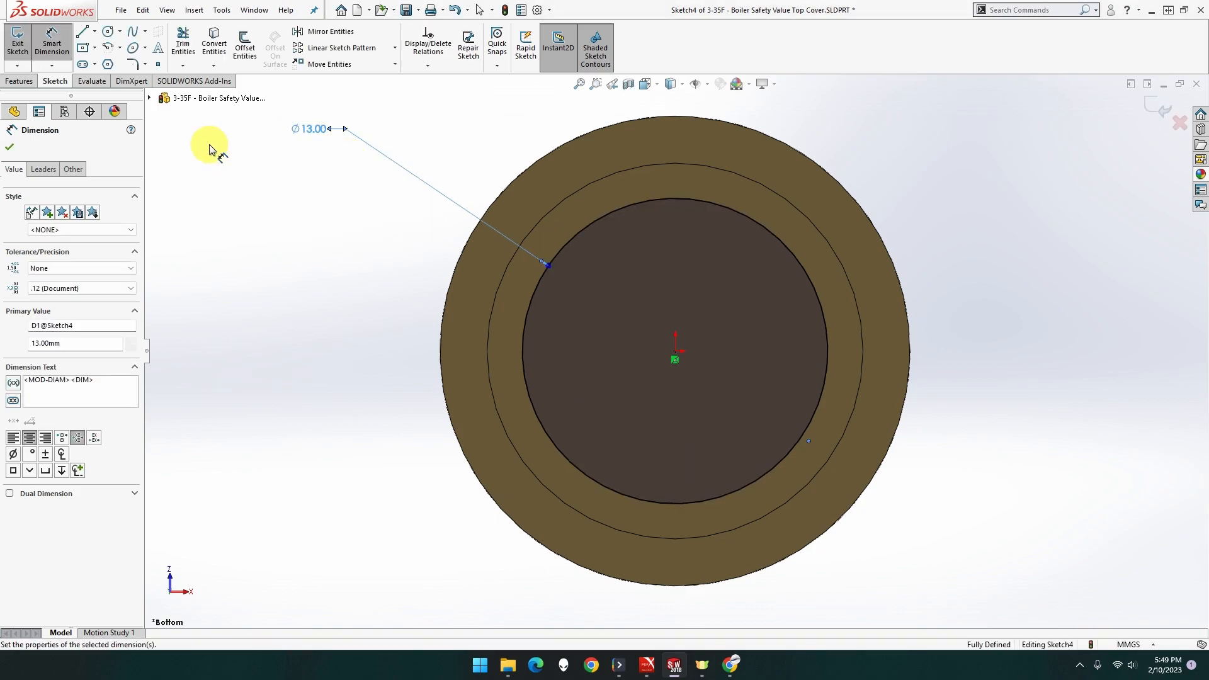
Step: Cut the 13 mm circle 11 mm deep from the floor of the 16 mm bore
click(19, 82)
click(187, 44)
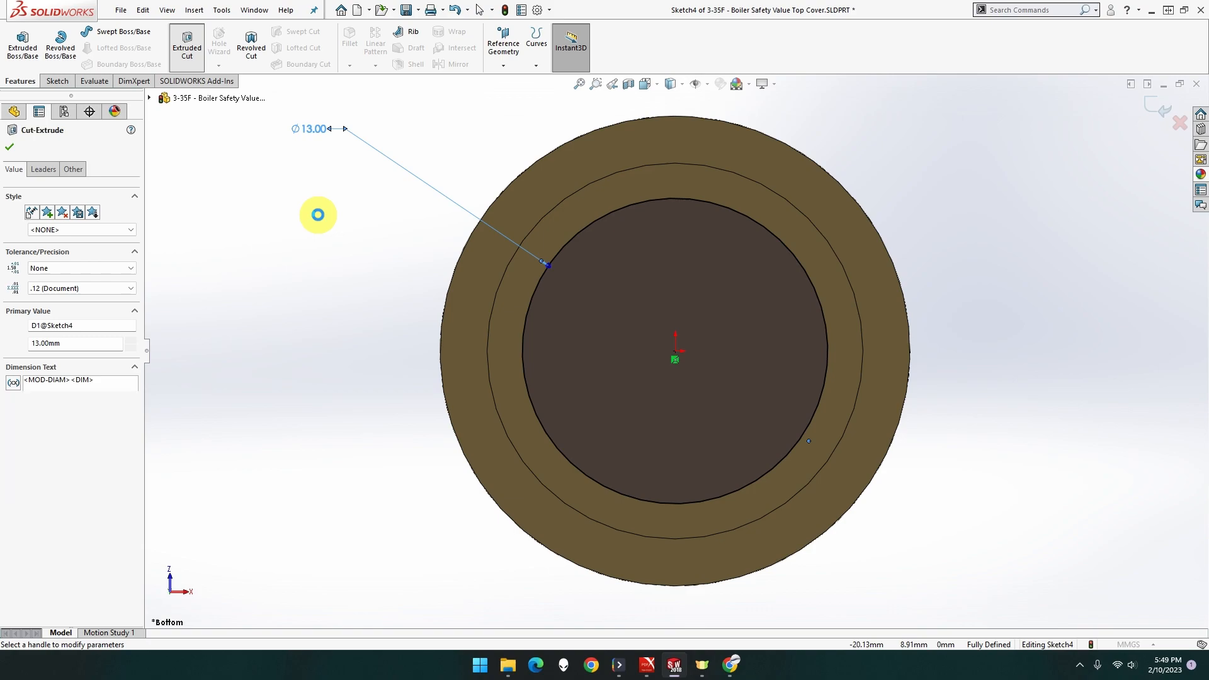
text(11)
click(320, 220)
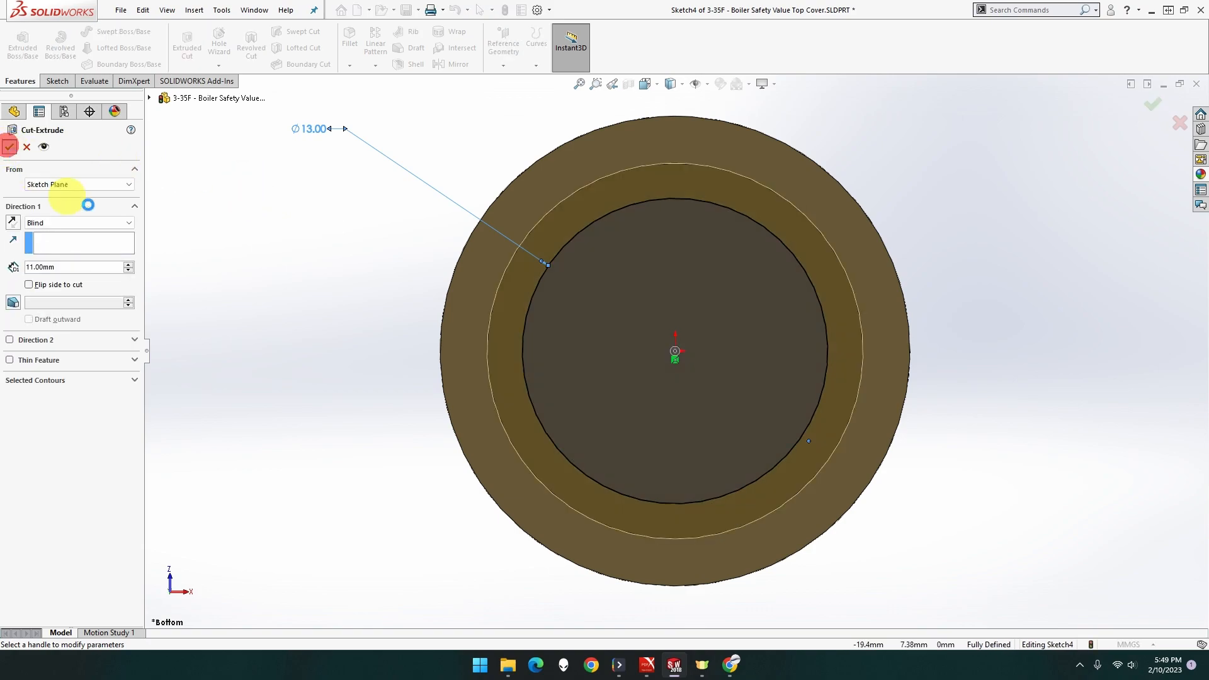
click(9, 146)
Step: Set up an M16x1.5 cut thread that starts at the inner circular edge of the 16 mm bore
mouse_move(356, 261)
middle_down()
mouse_move(399, 248)
mouse_move(381, 286)
mouse_move(340, 264)
mouse_move(377, 262)
mouse_move(370, 240)
mouse_move(356, 245)
middle_up()
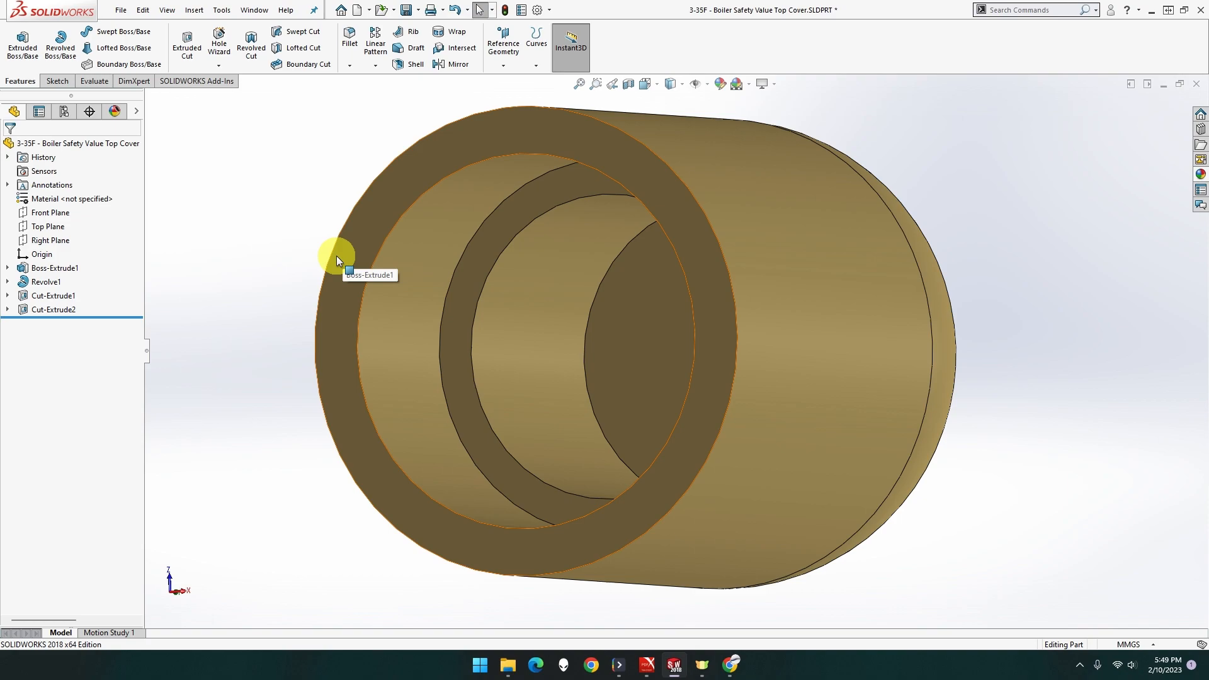
click(214, 63)
click(233, 110)
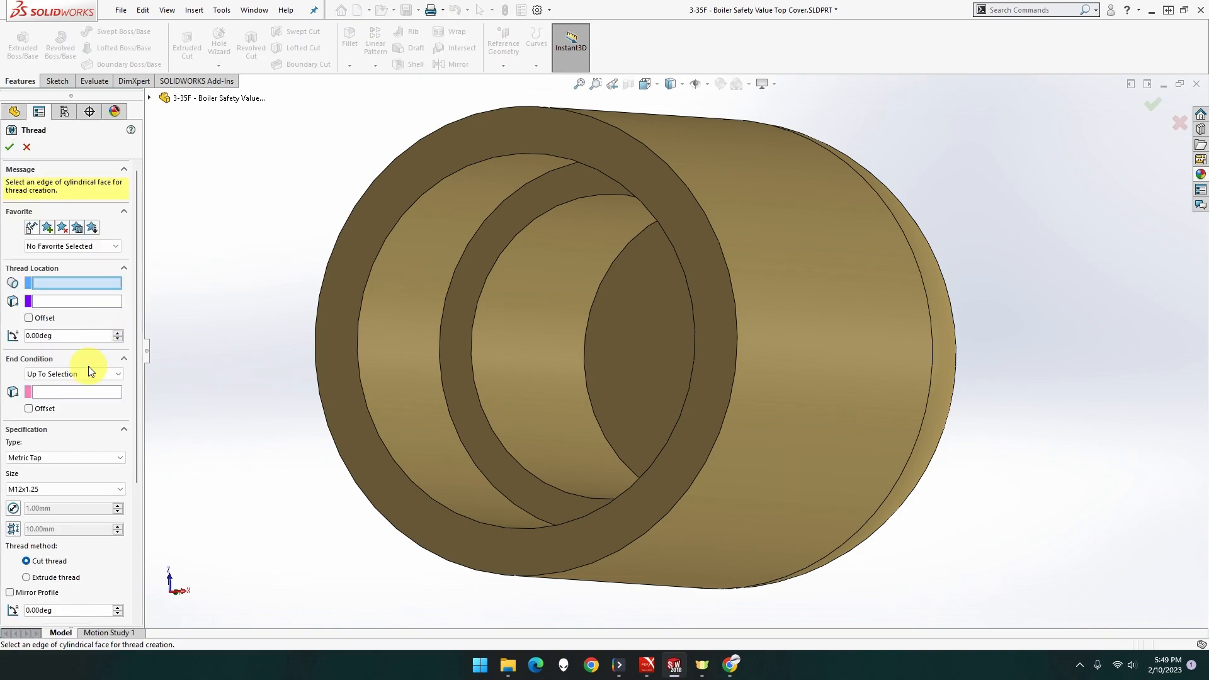
click(59, 489)
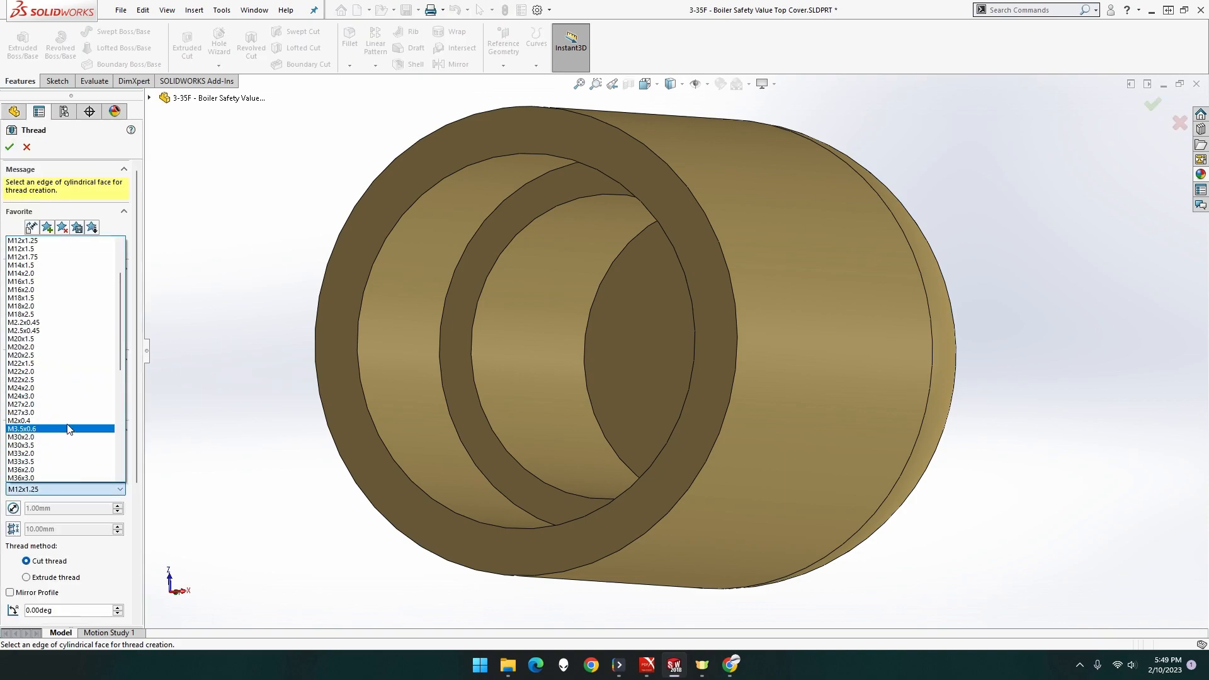
click(59, 282)
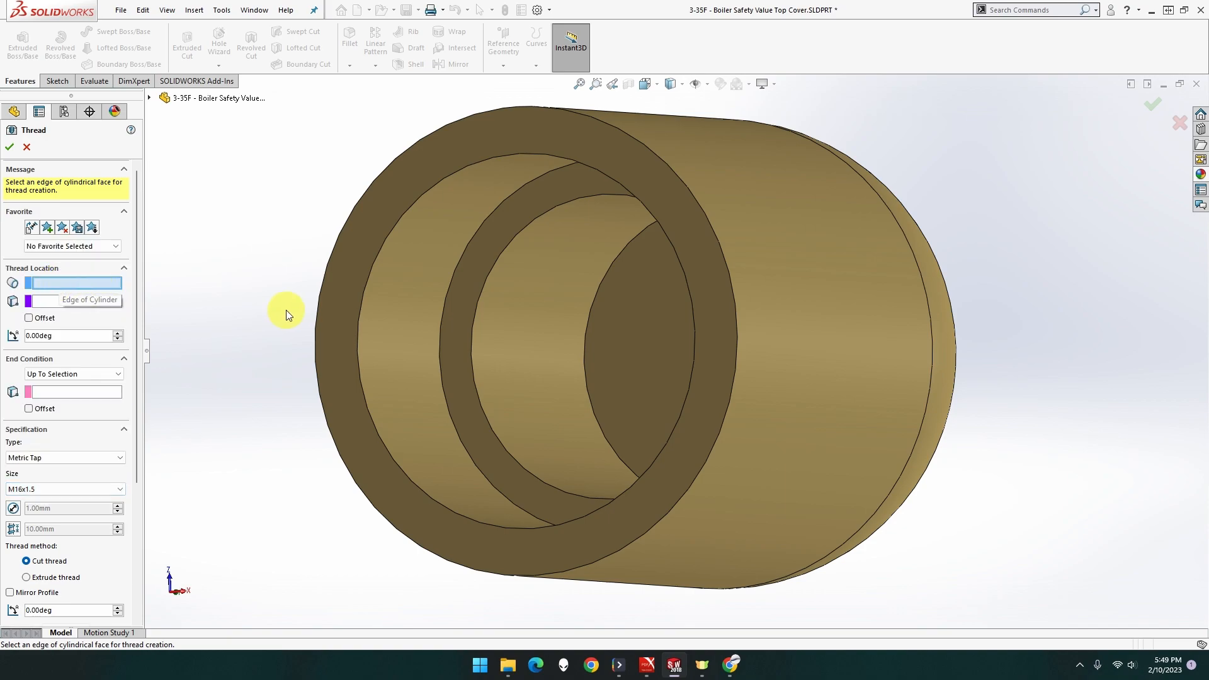
click(441, 319)
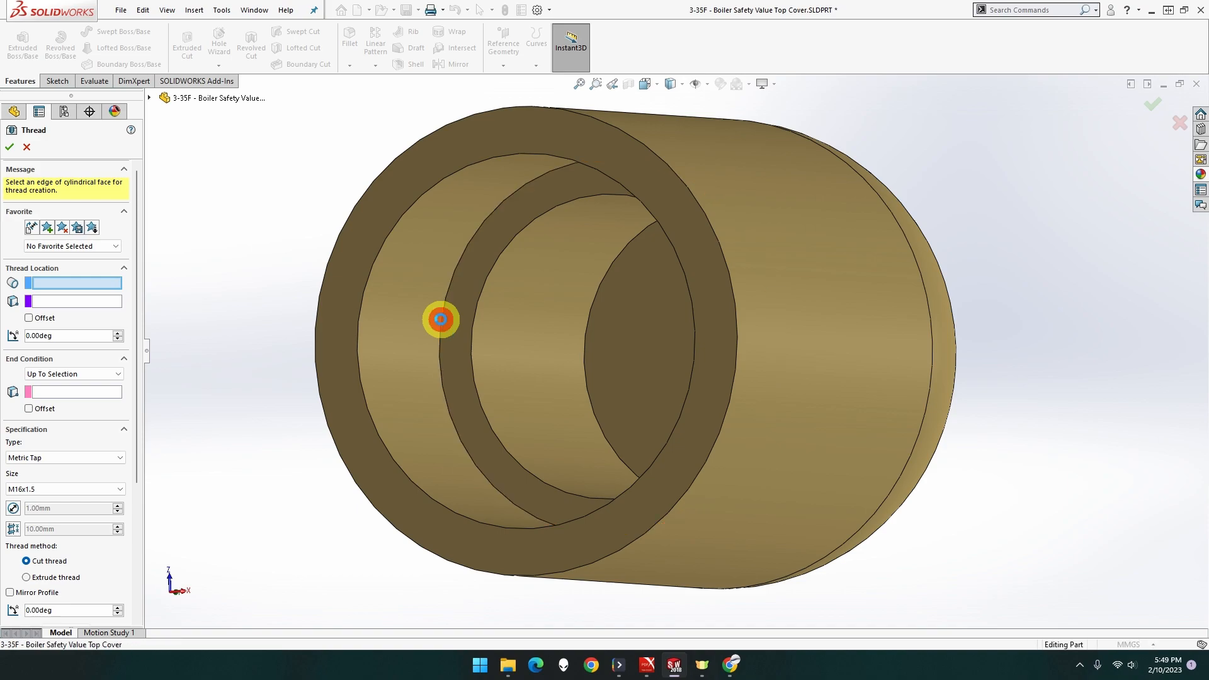
click(357, 332)
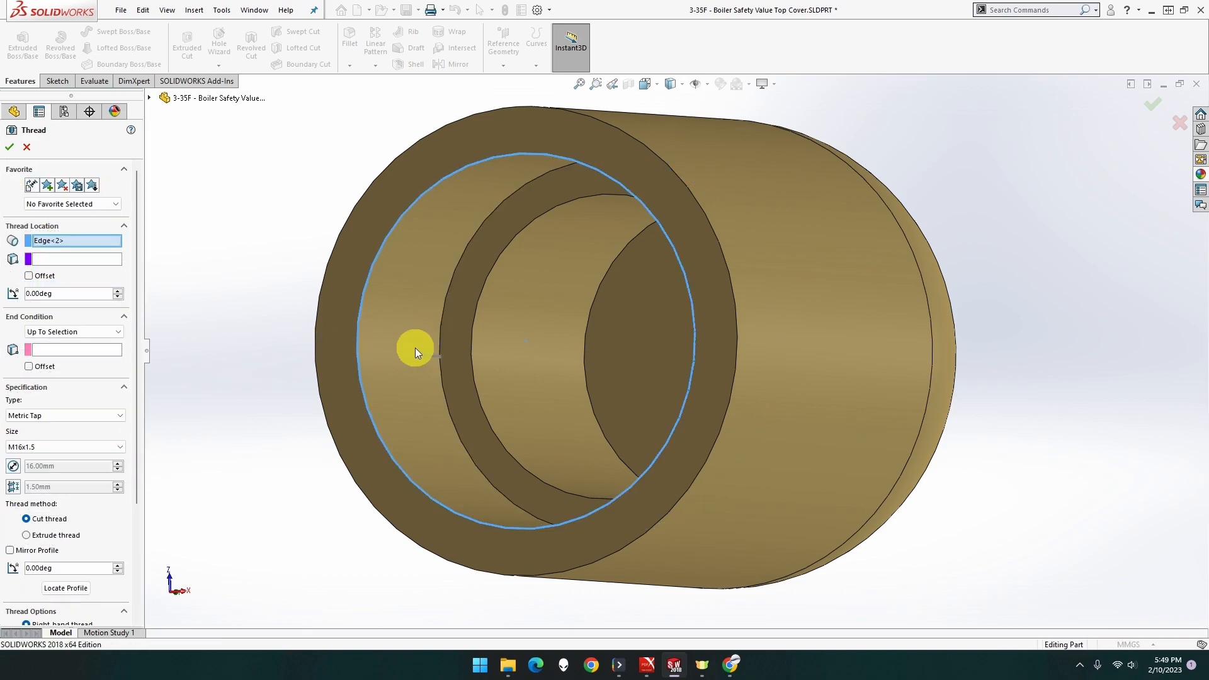
click(440, 346)
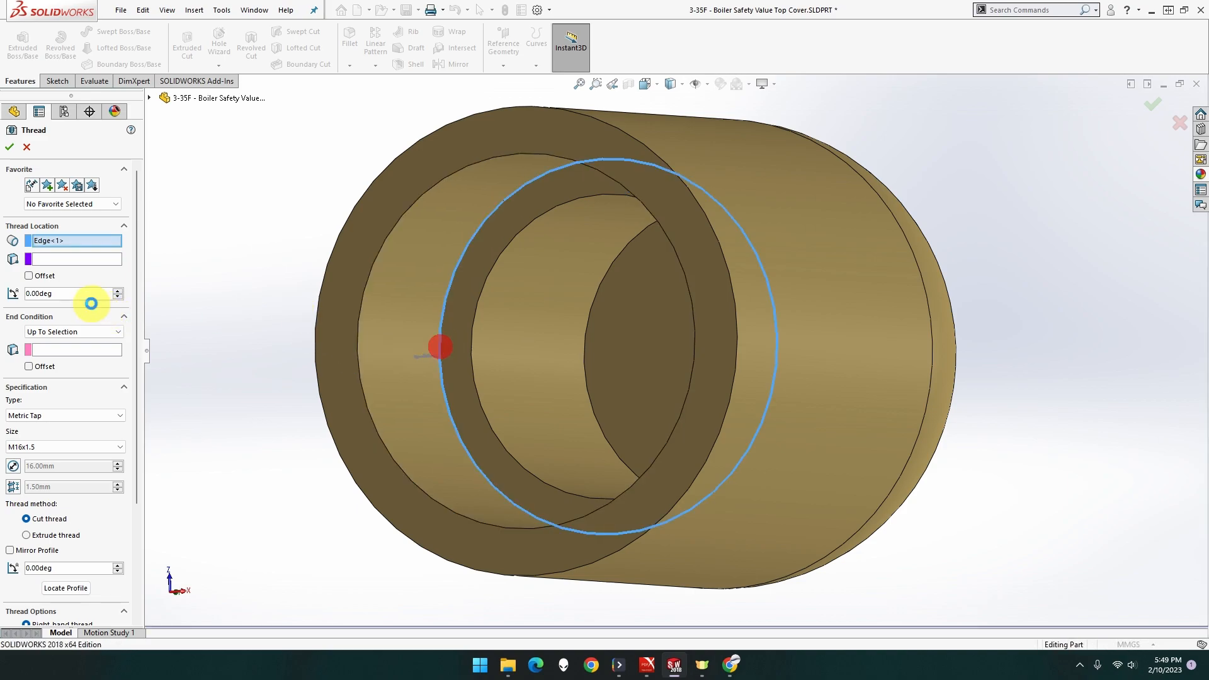
Step: Set the thread to end at the circular edge of the bore's opening
click(83, 350)
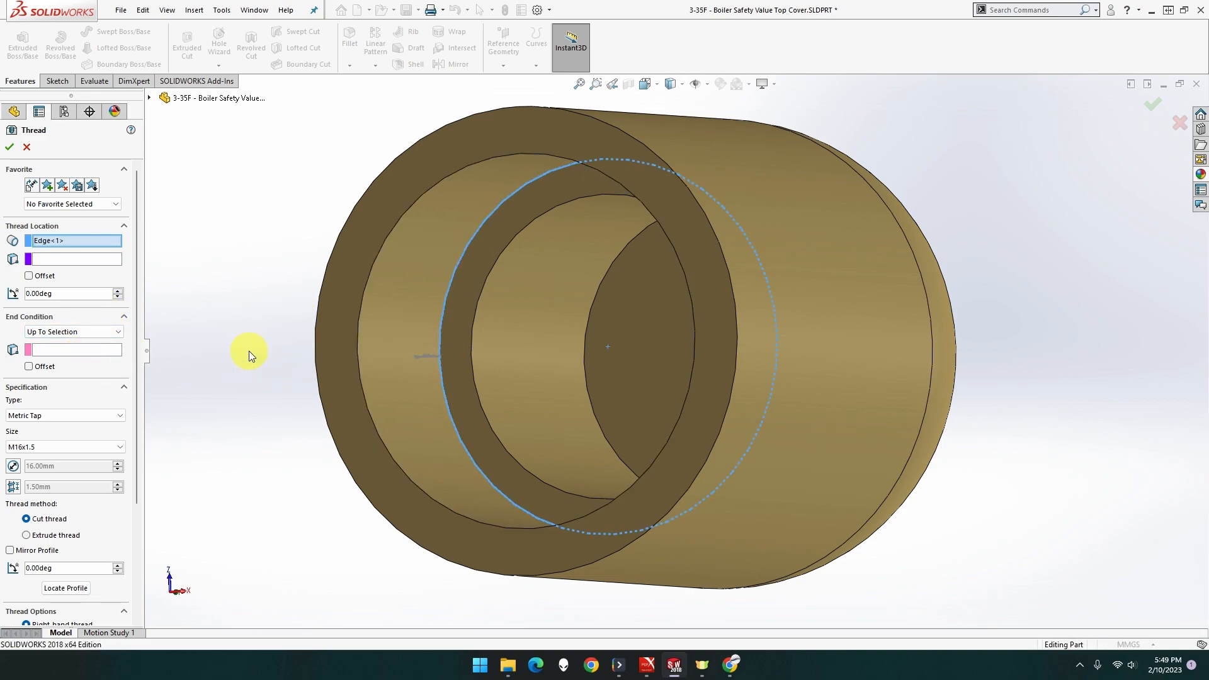
click(66, 351)
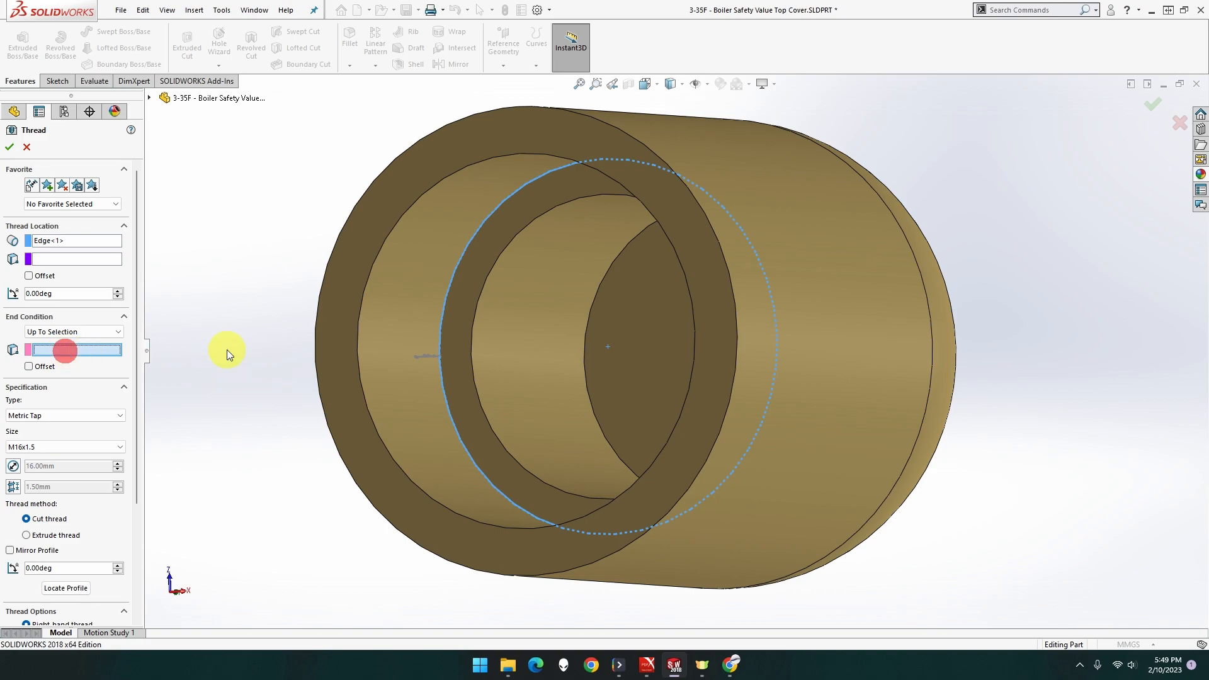
click(357, 341)
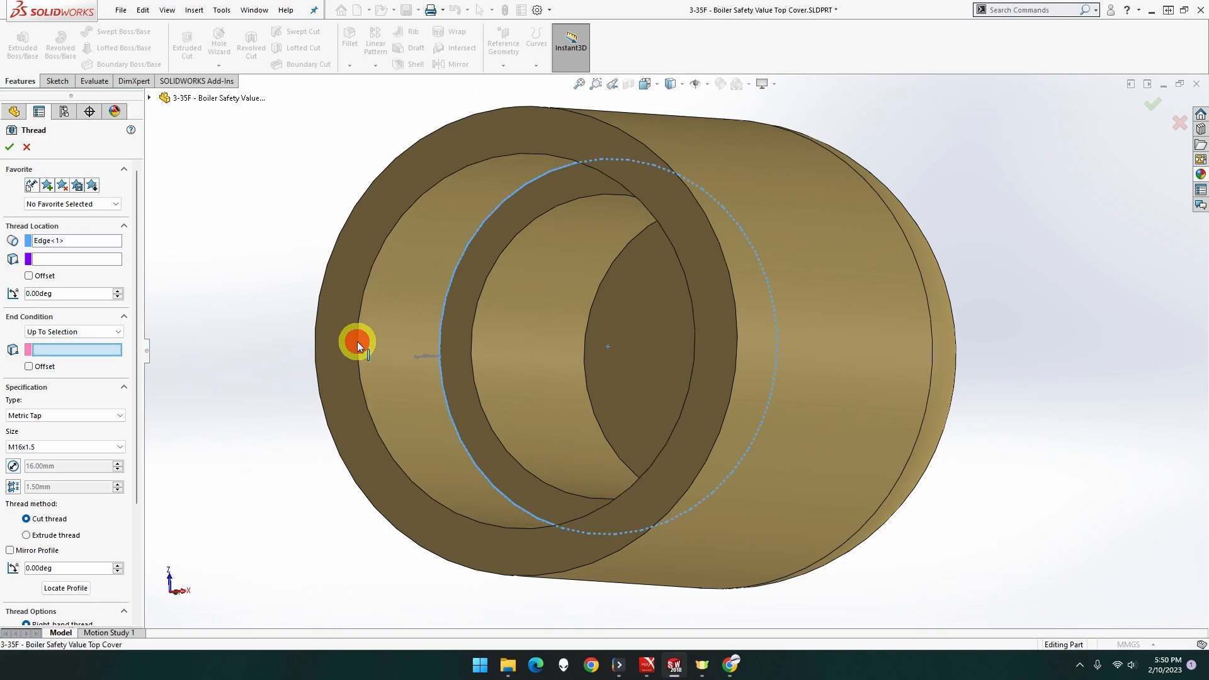
Step: Trim the thread with both its start and end faces and create it in the bore
scroll(70, 531, down, 3)
click(68, 531)
click(71, 516)
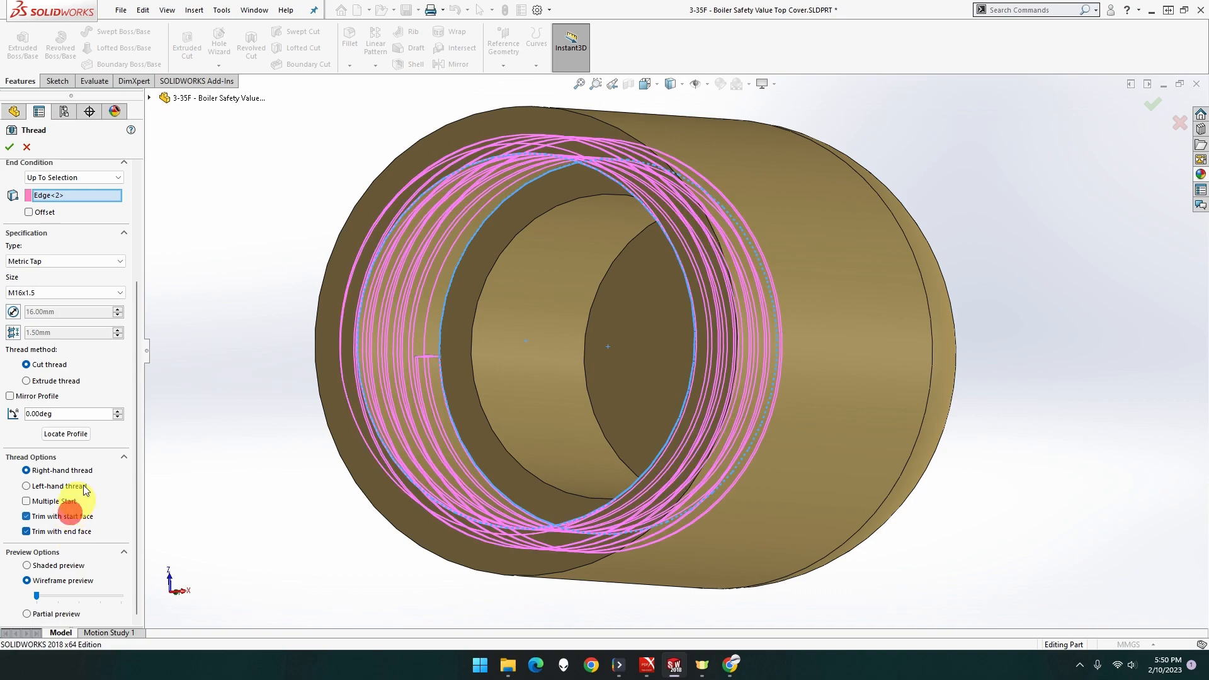
click(10, 146)
Step: Turn the threaded cover to inspect its domed exterior and save the part
middle_drag(237, 246, 413, 365)
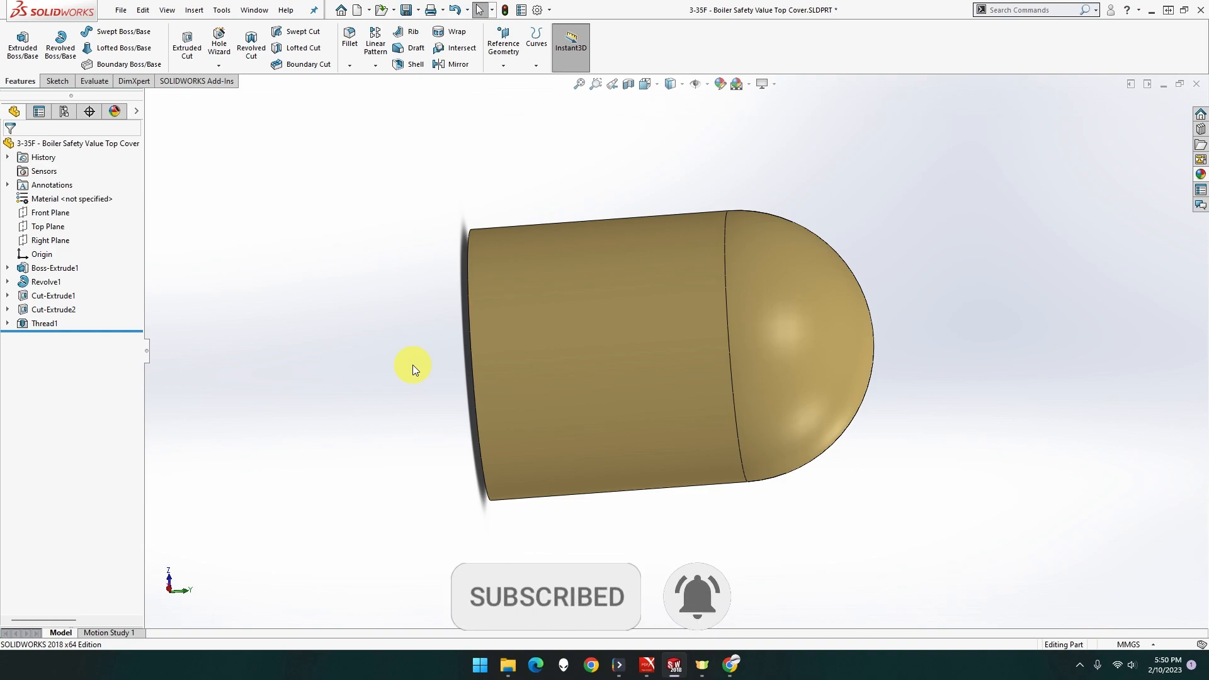
middle_drag(415, 369, 554, 403)
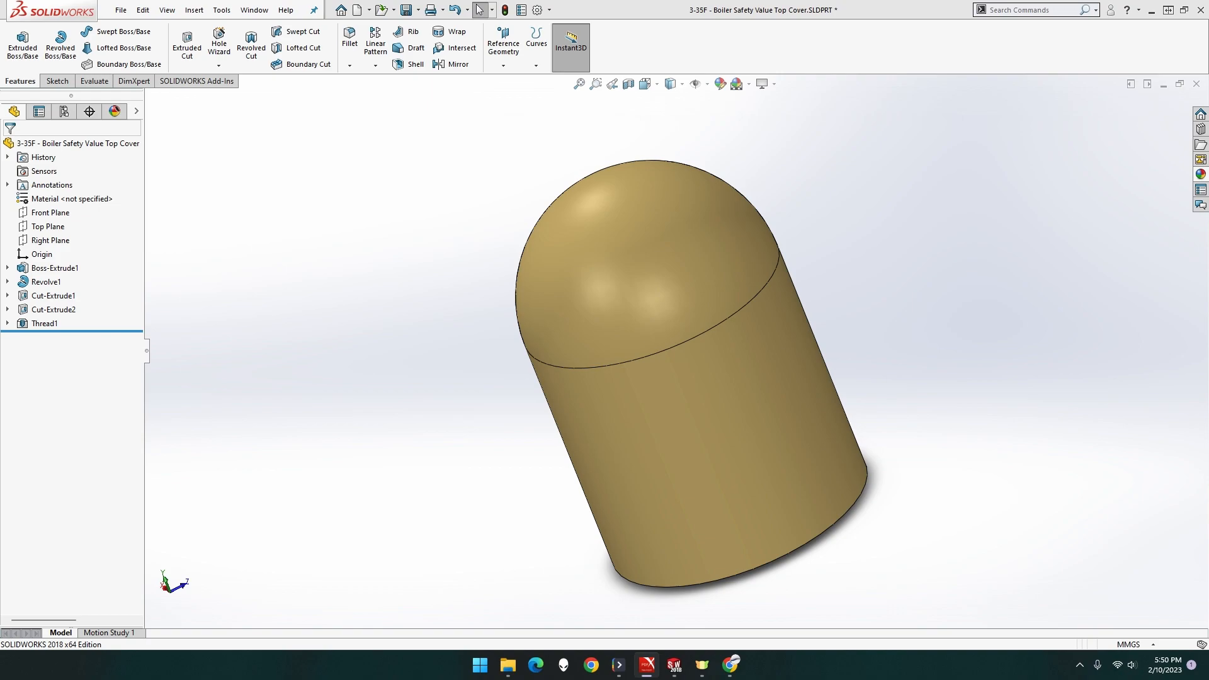
key(ctrl+s)
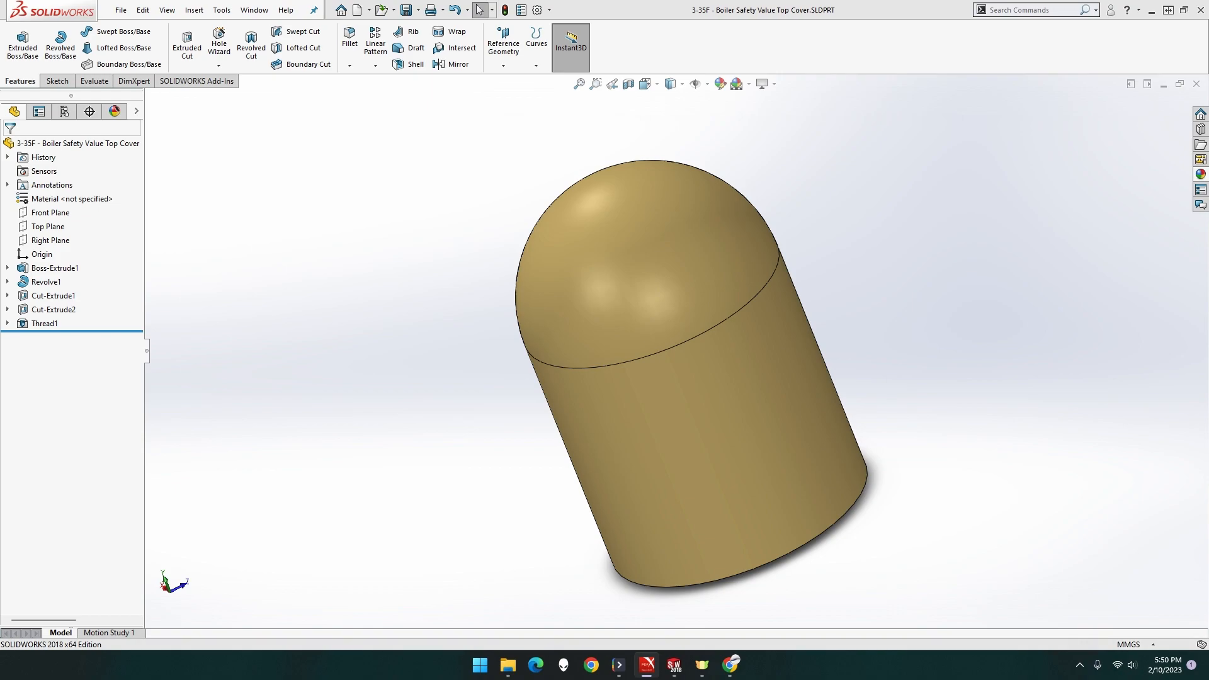